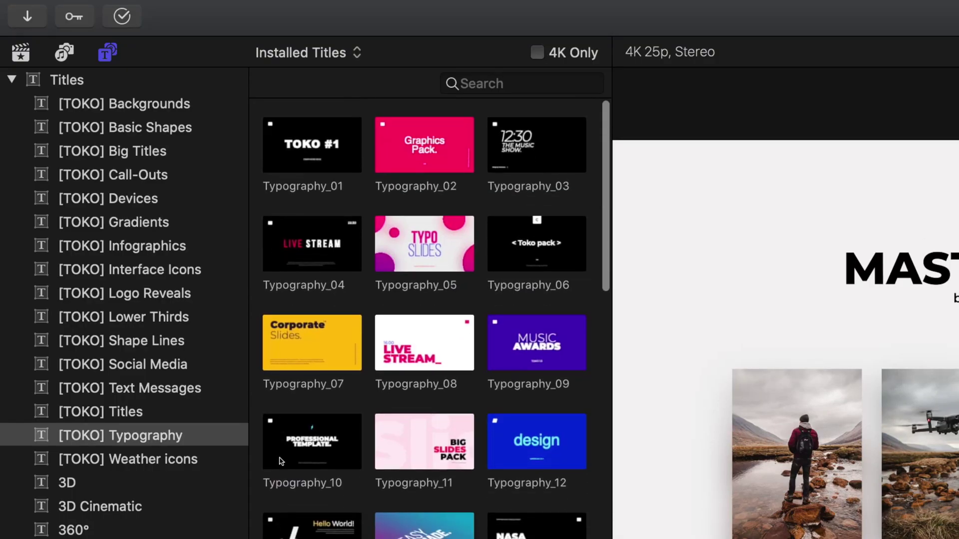
Step from the Shape Lines collection up through Infographics to Call-Outs
left_click(158, 343)
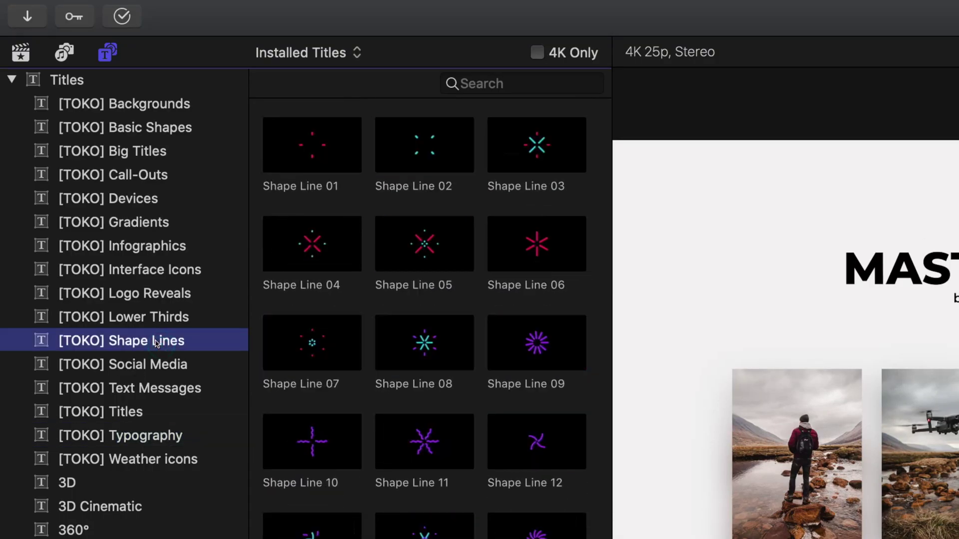
key("Up")
key("Up")
key("Up")
key("Up")
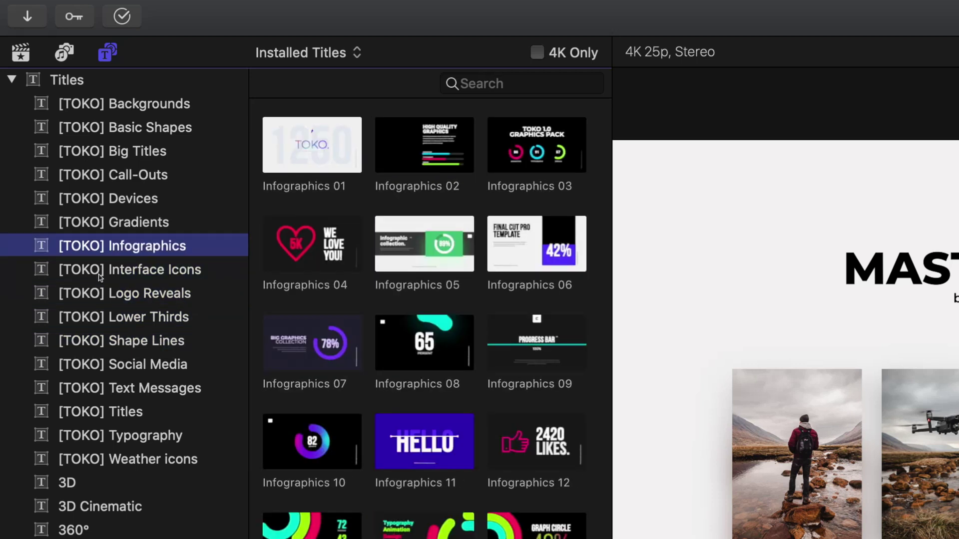
key("Up")
key("Up")
key("Up")
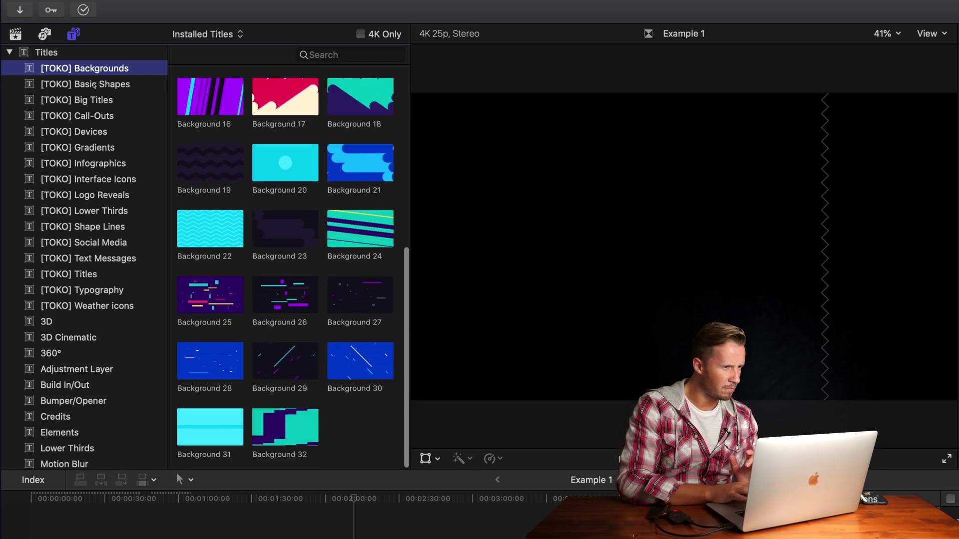
Preview the Basic Shapes 22 and Big_Title_14 title templates
left_click(96, 86)
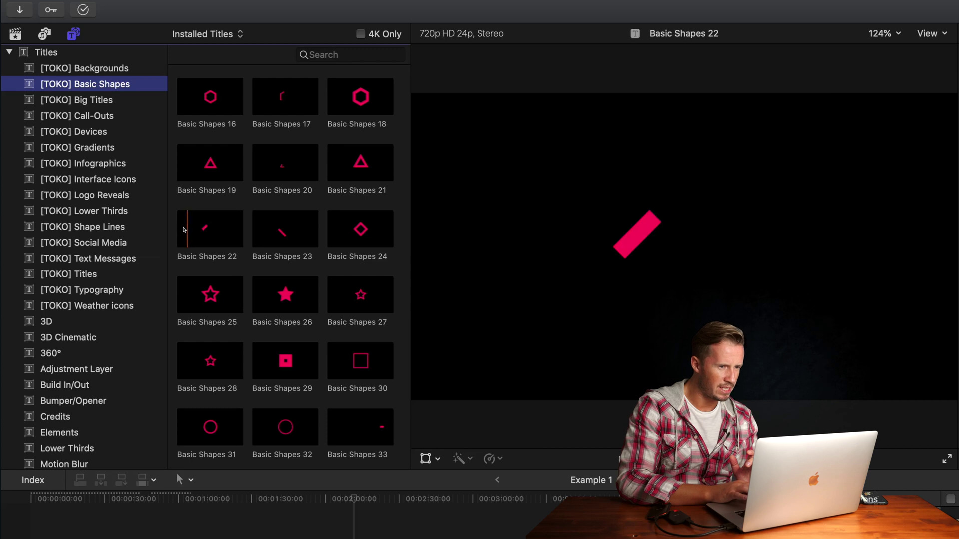
key("space")
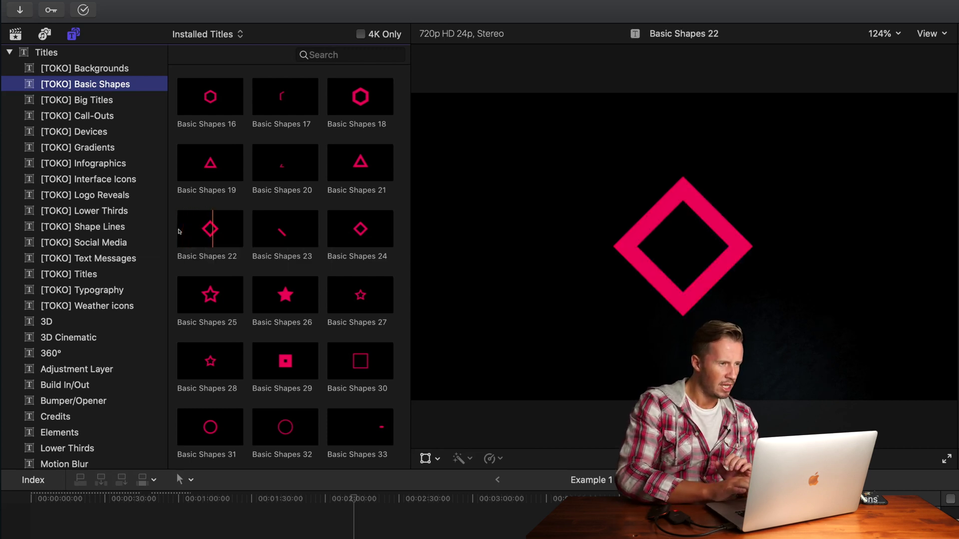
key("Down")
key("space")
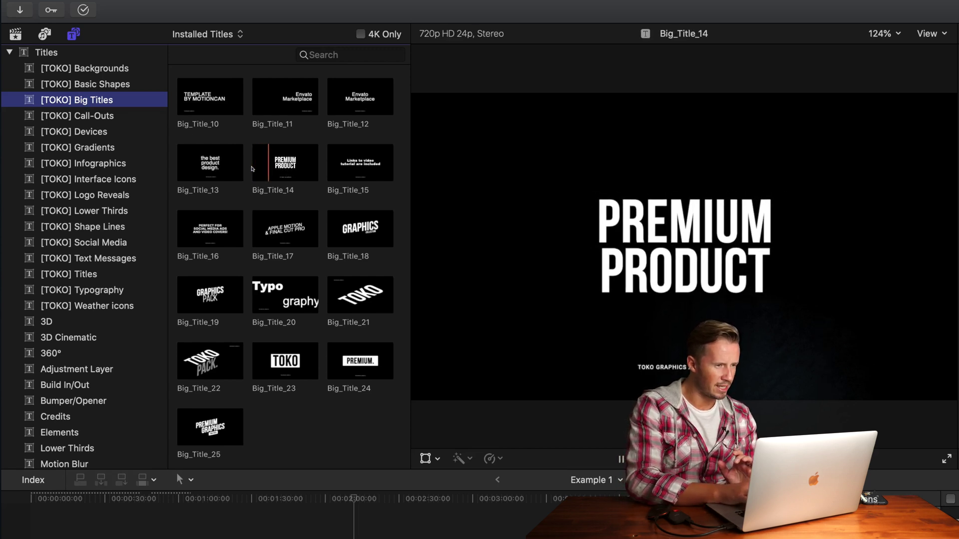
Preview the Call Out 17 and Devices 21 title templates
left_click(81, 119)
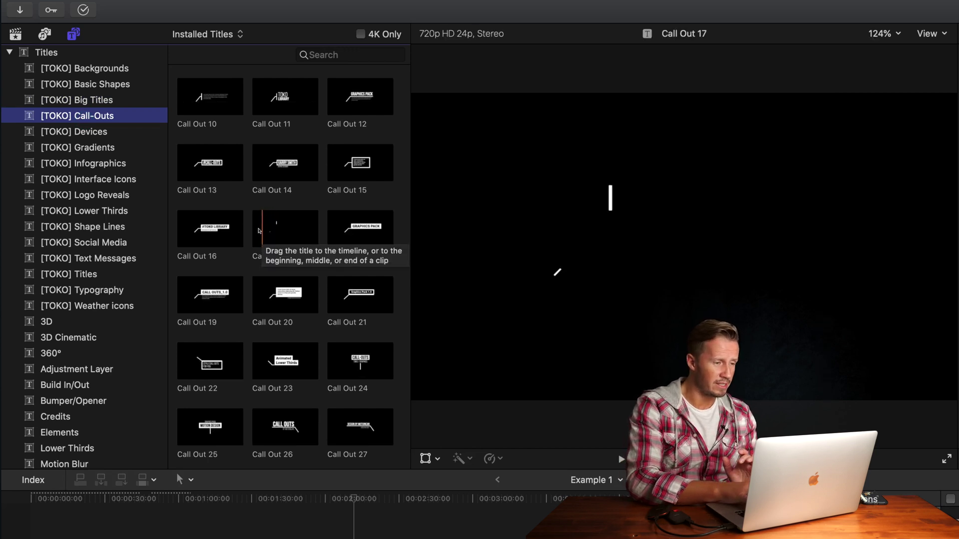
key("space")
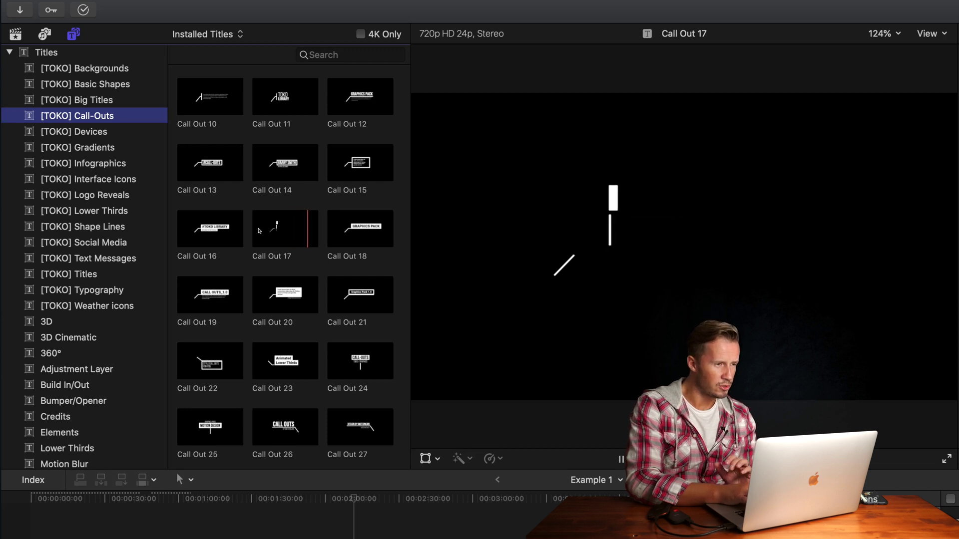
key("Down")
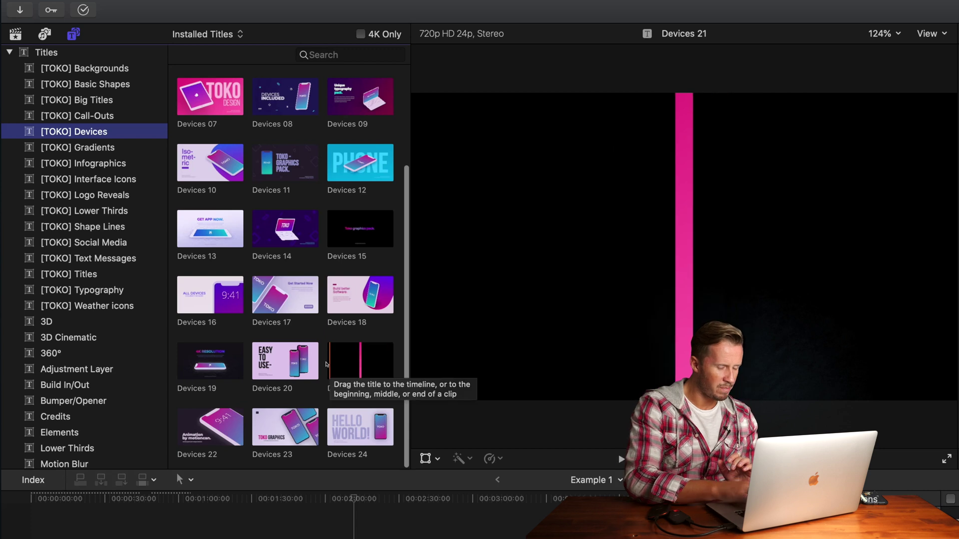
key("space")
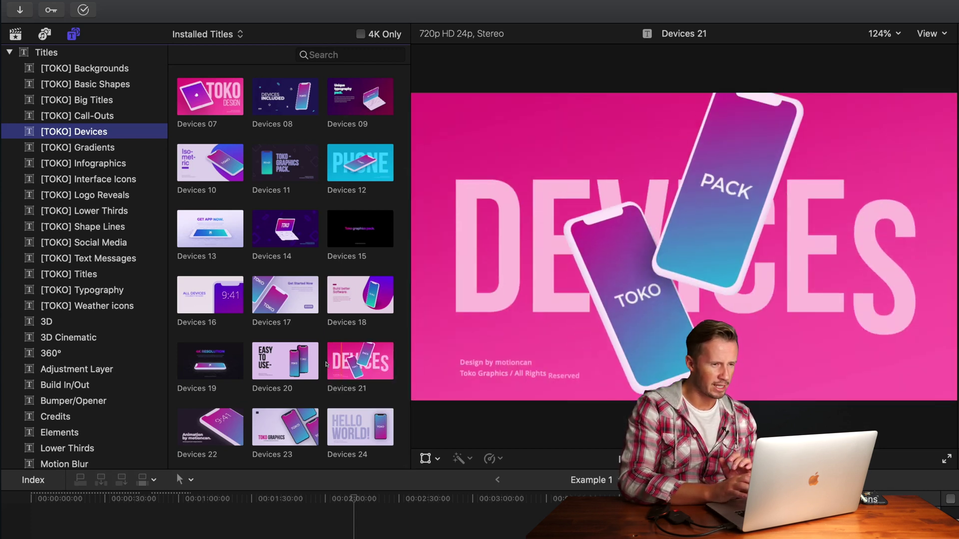
Preview the Infographics 11 HELLO title and the Logo Reveal 18 title
key("Down")
scroll(326, 364, "down", 5)
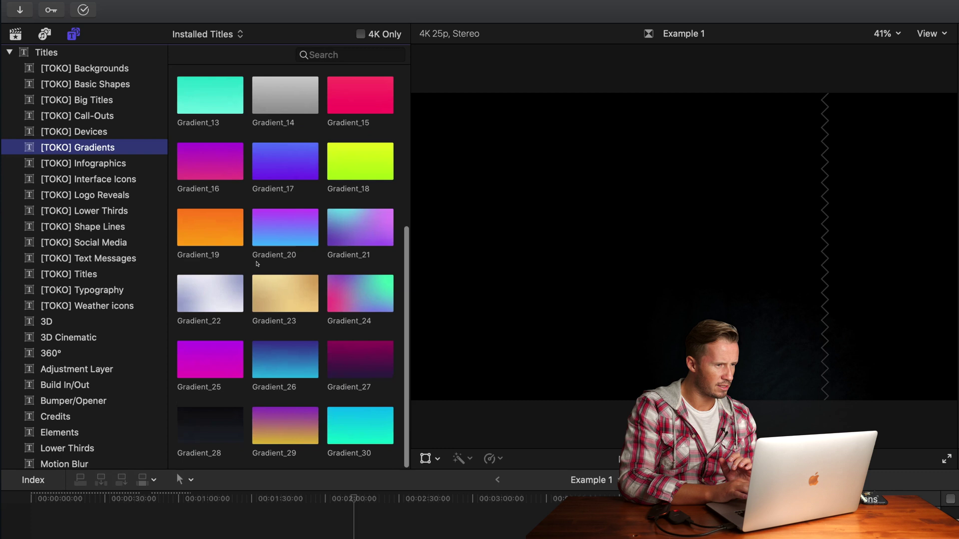
left_click(77, 164)
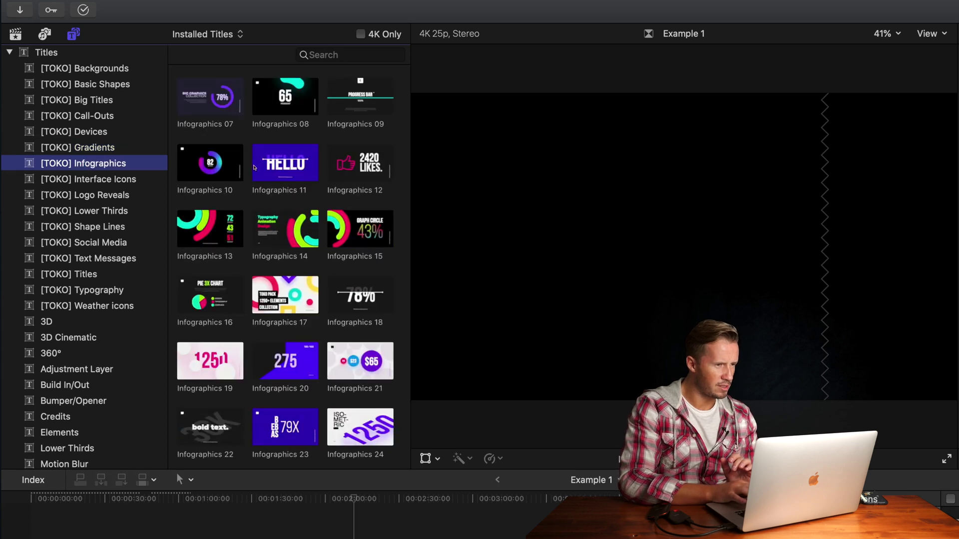
key("space")
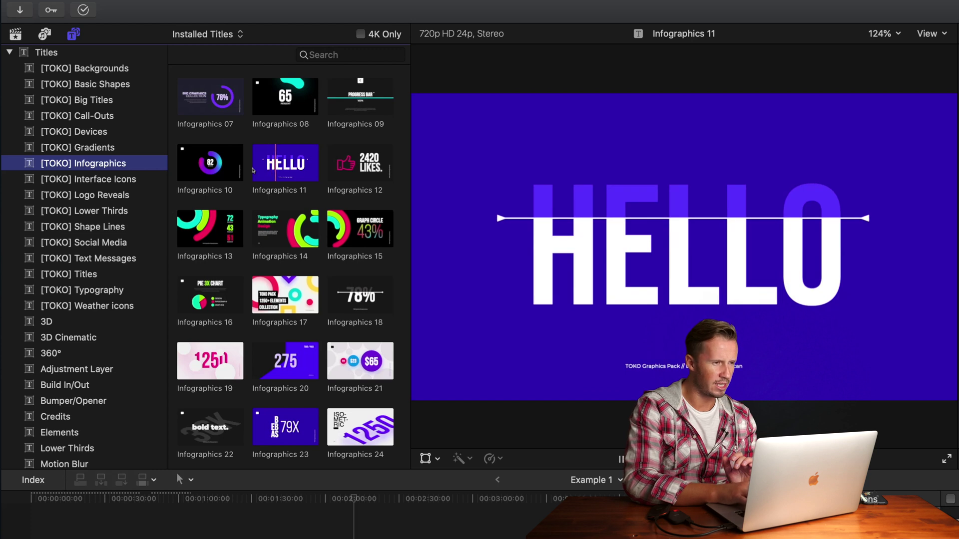
key("Down")
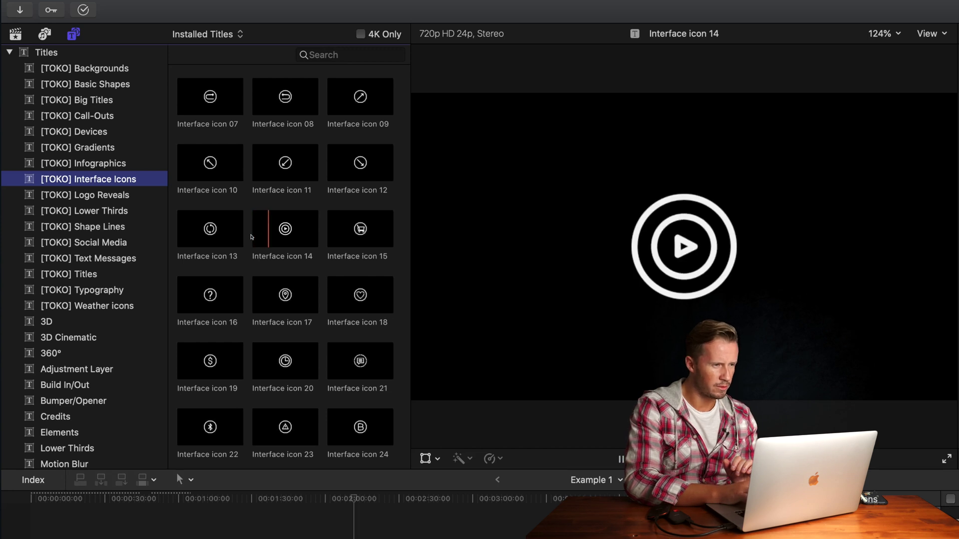
key("Down")
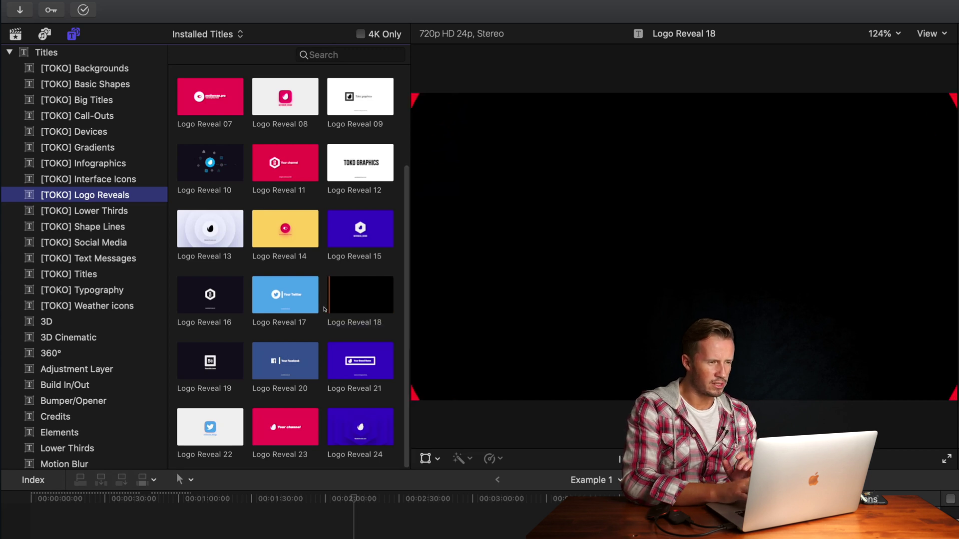
key("space")
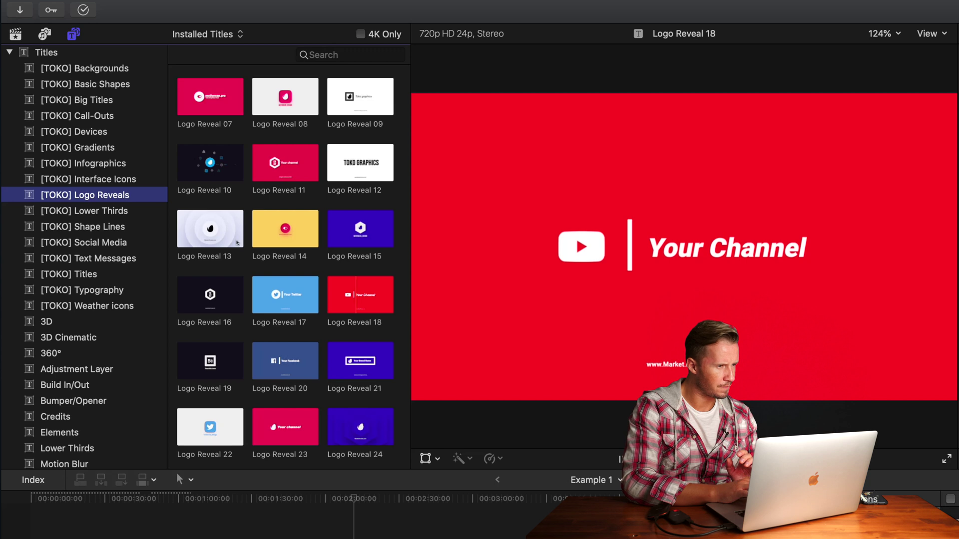
Preview the Shape Line 44 title and the Social Media 35 Facebook icon
key("Down")
scroll(258, 226, "down", 10)
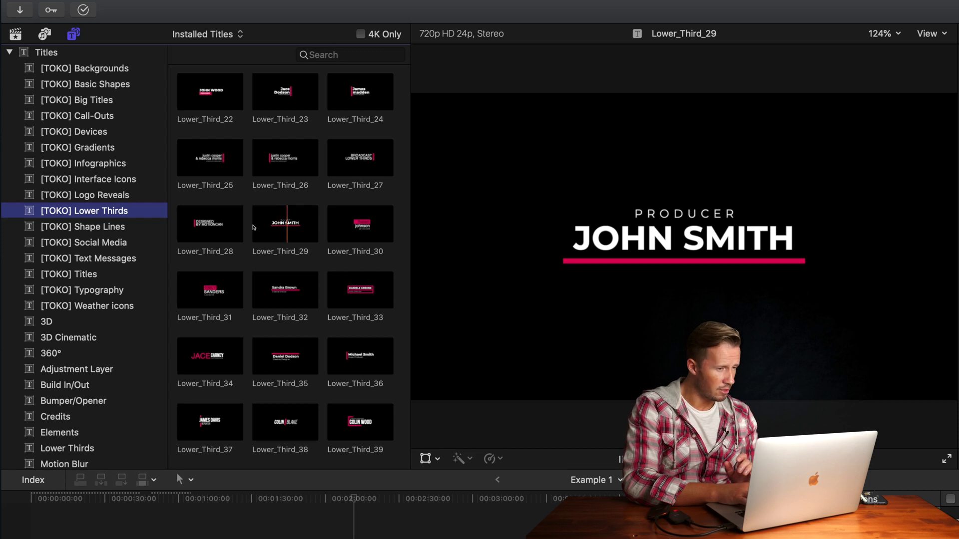
key("Down")
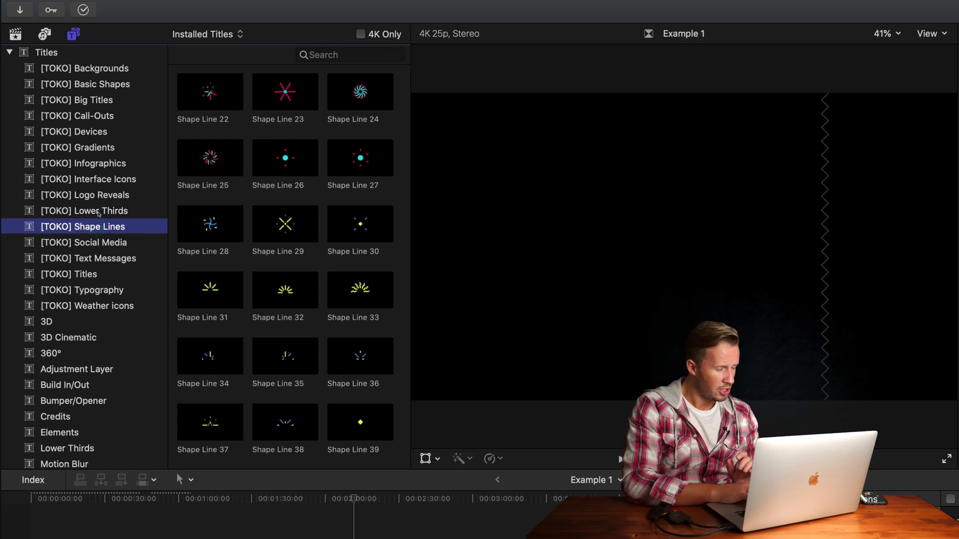
scroll(264, 285, "down", 5)
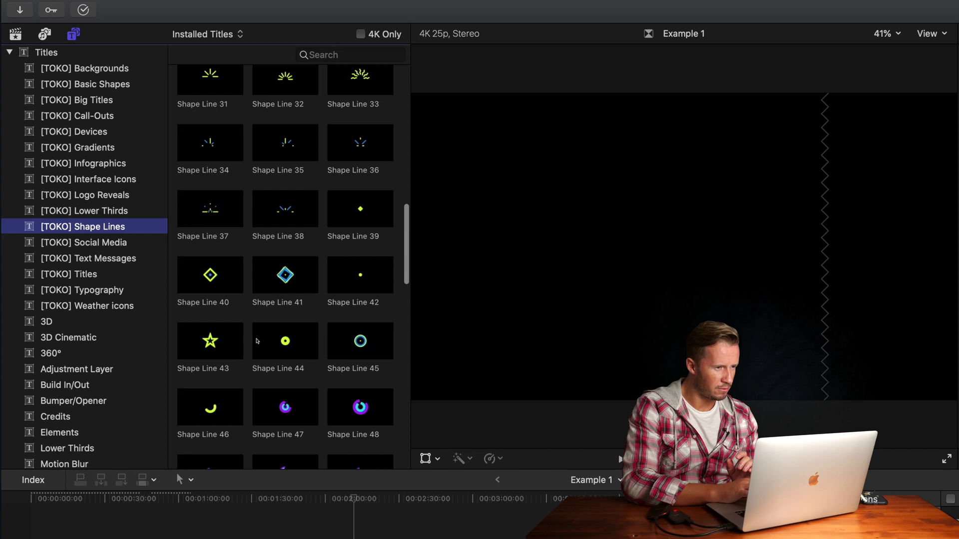
key("space")
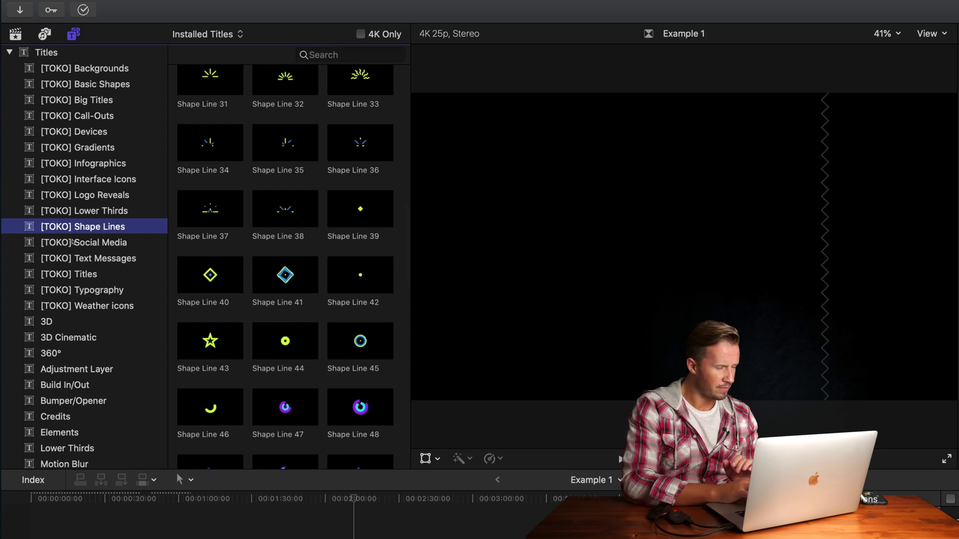
left_click(72, 242)
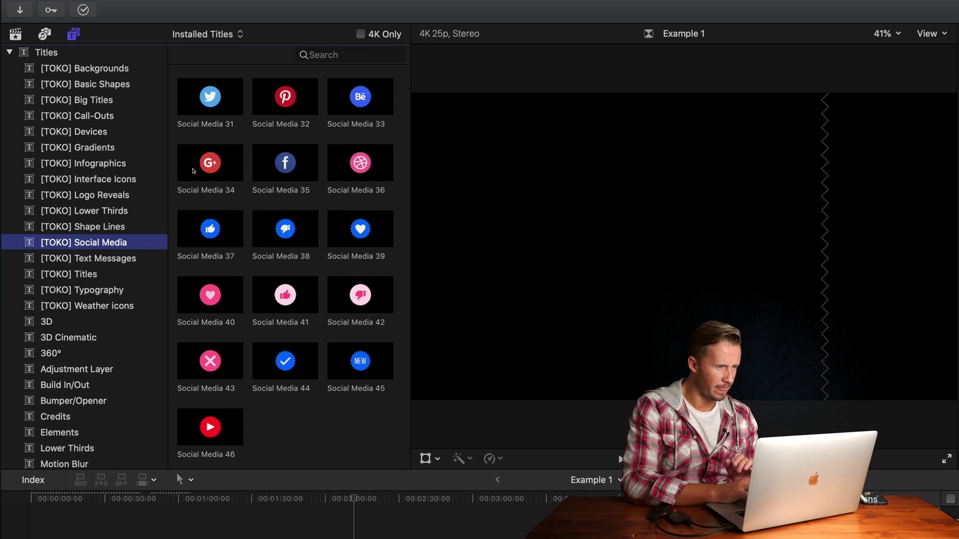
key("space")
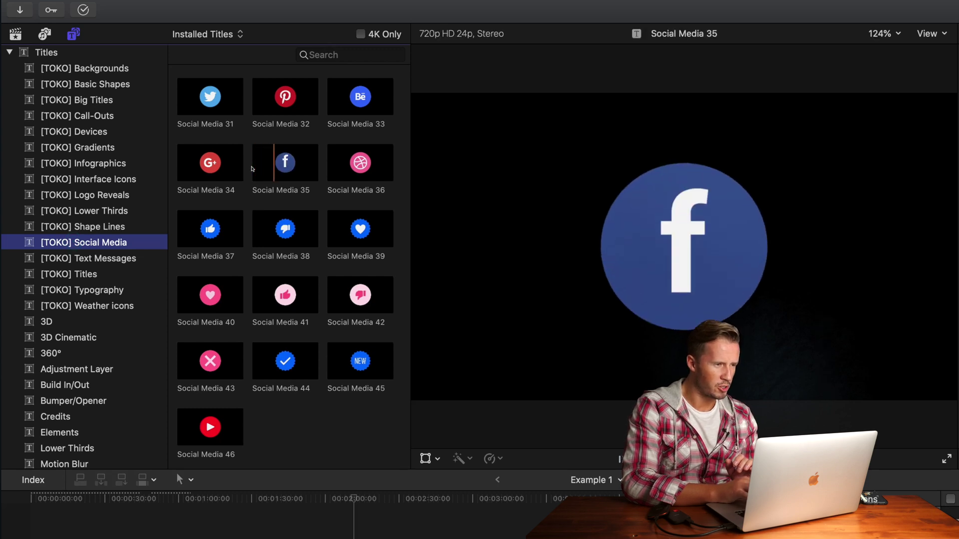
Preview the Text_Message_05 and TOKO Titles' Title 17 templates
key("Down")
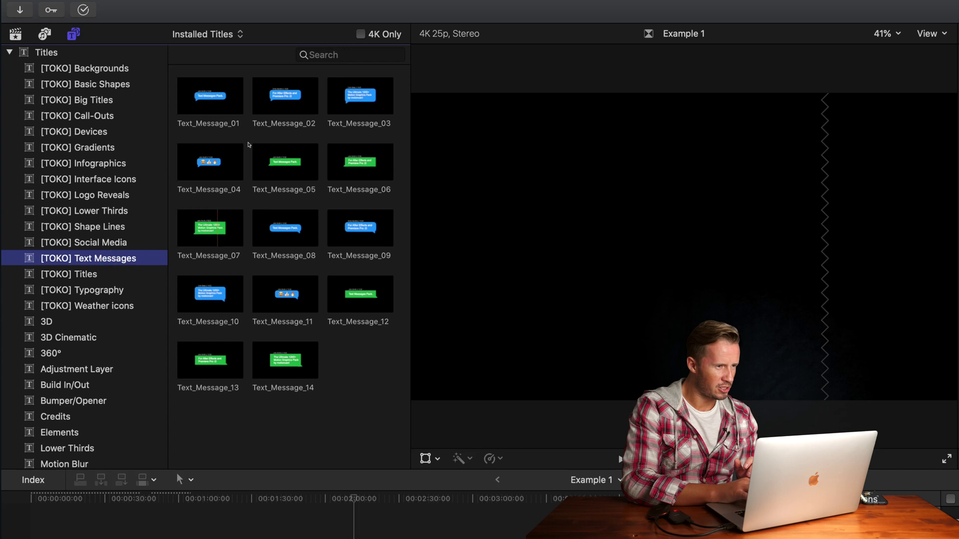
key("space")
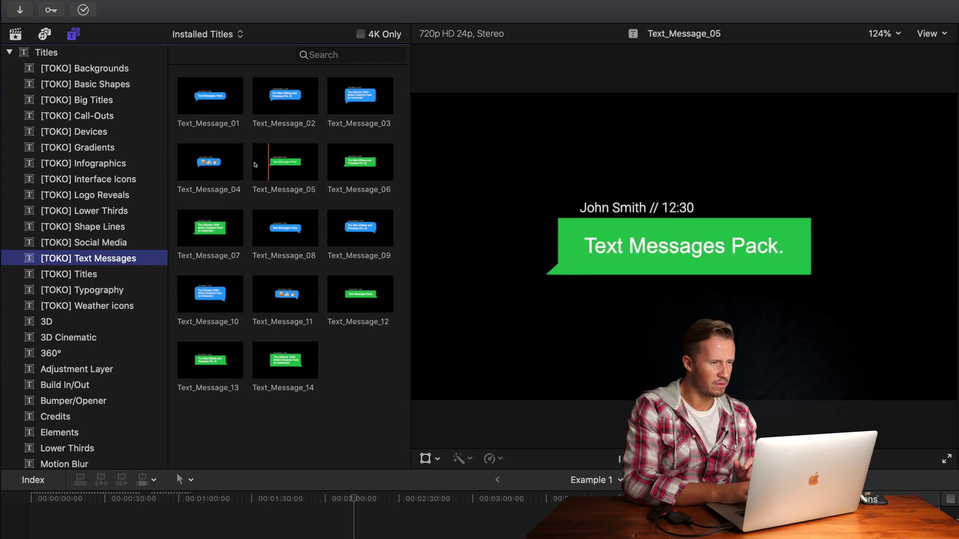
key("Down")
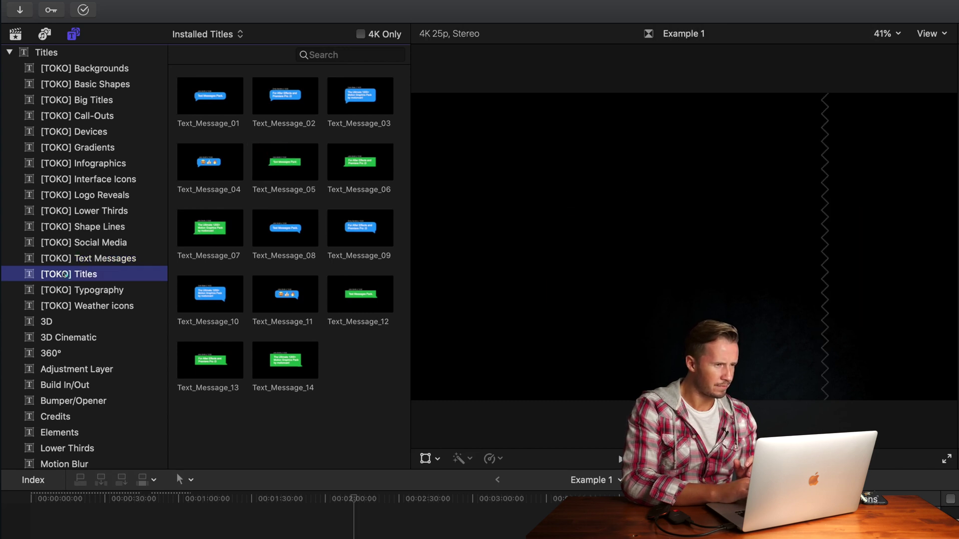
scroll(251, 298, "down", 5)
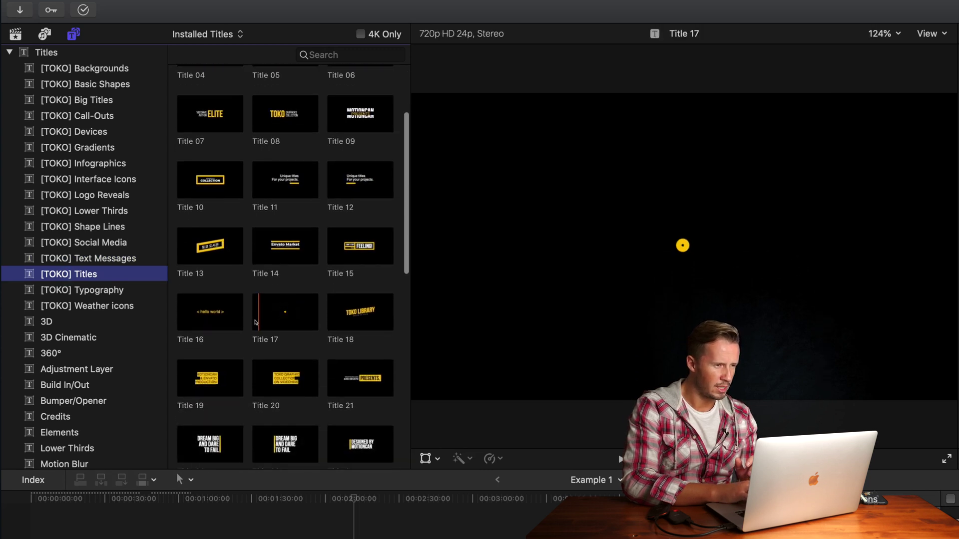
key("space")
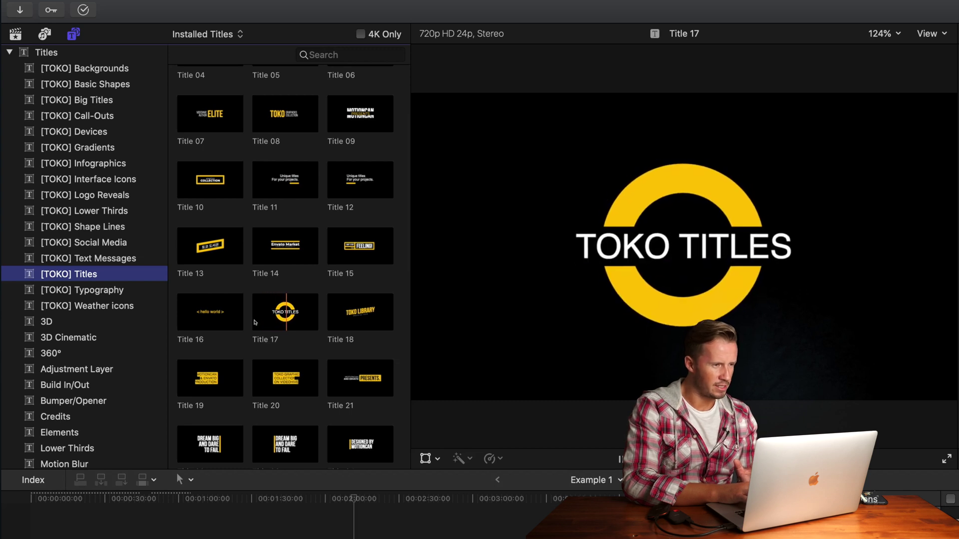
Preview Typography_25 PORTFOLIO, stop playback, and list the [TOKO] Weather icons titles
left_click(60, 290)
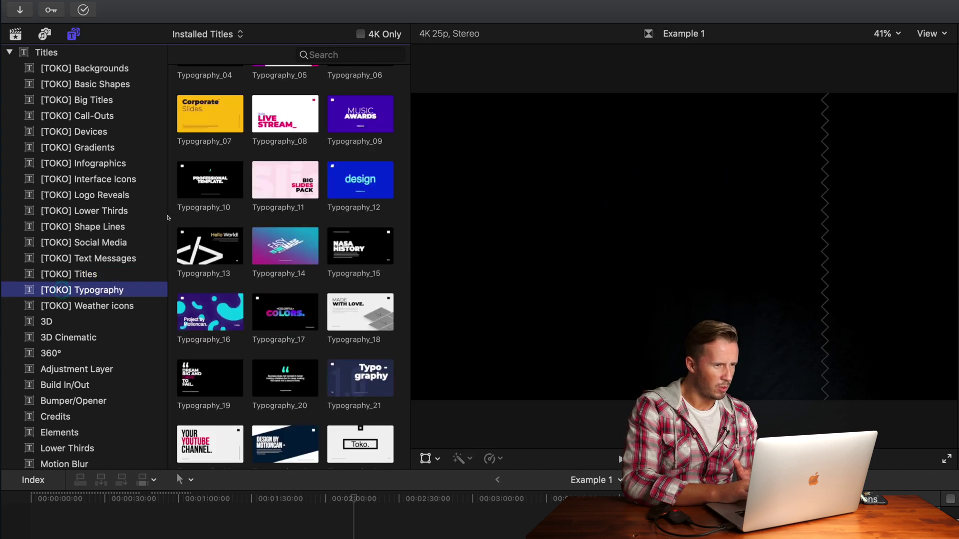
scroll(260, 268, "down", 5)
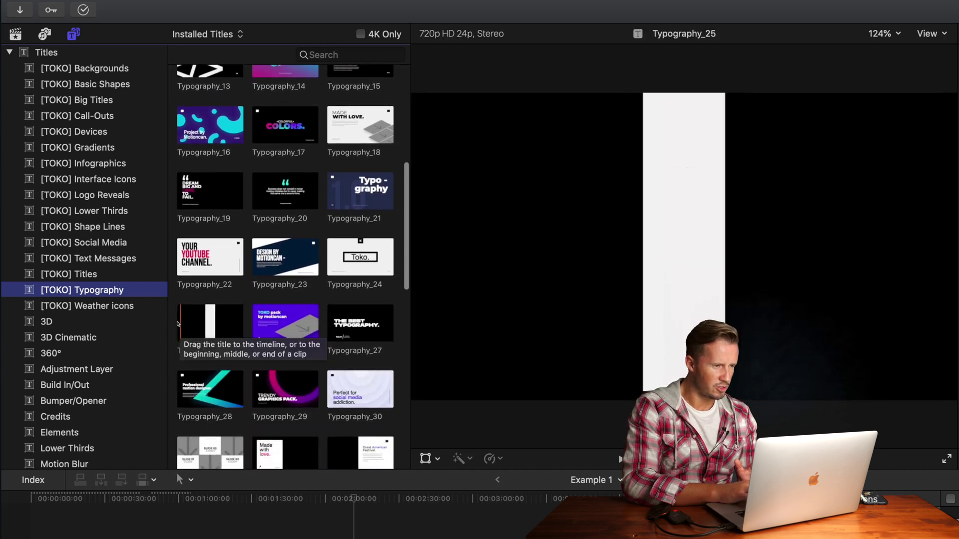
key("space")
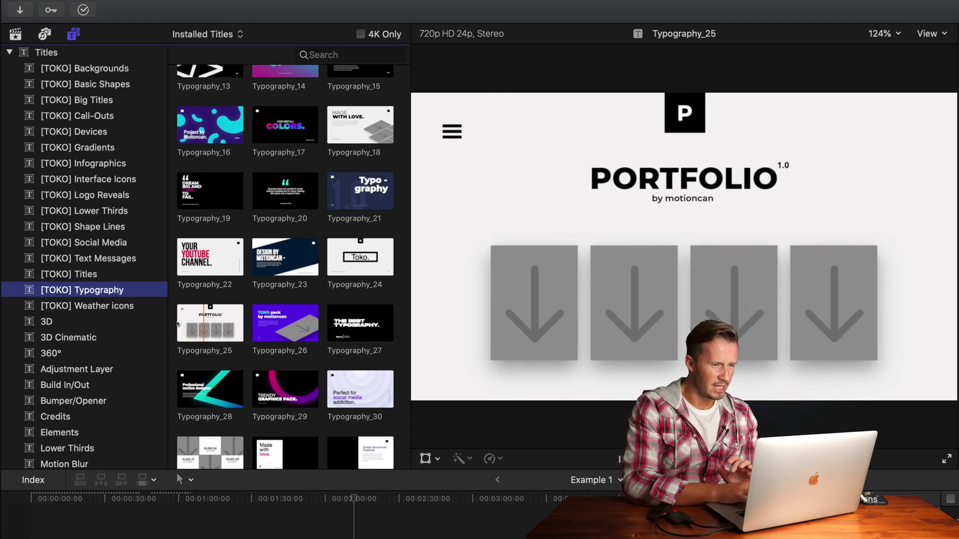
key("space")
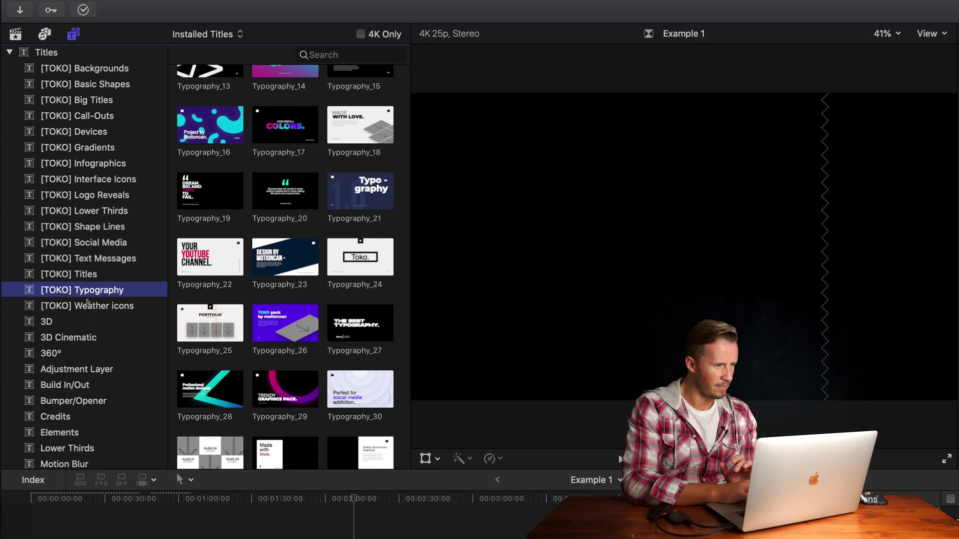
left_click(92, 304)
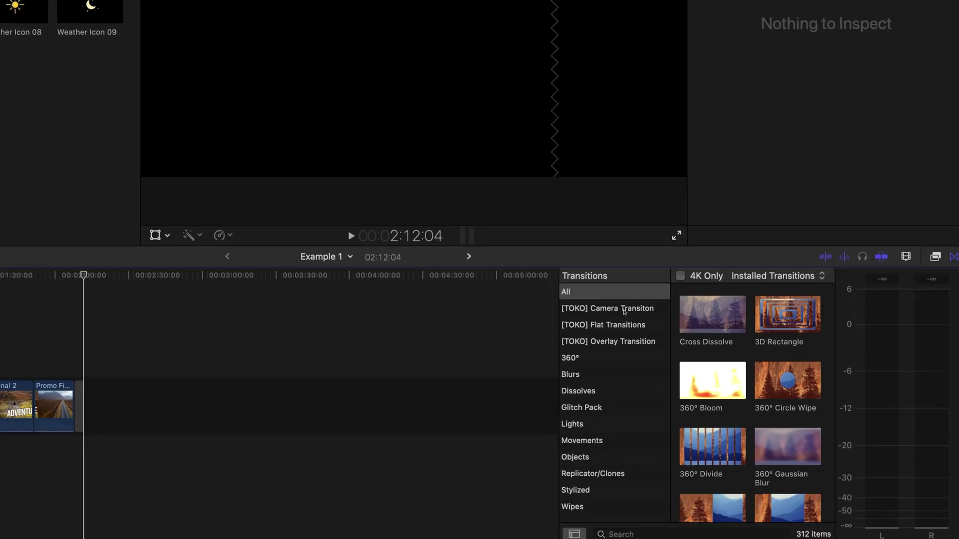
Browse the [TOKO] Camera Transiton and [TOKO] Flat Transitions packs
left_click(758, 422)
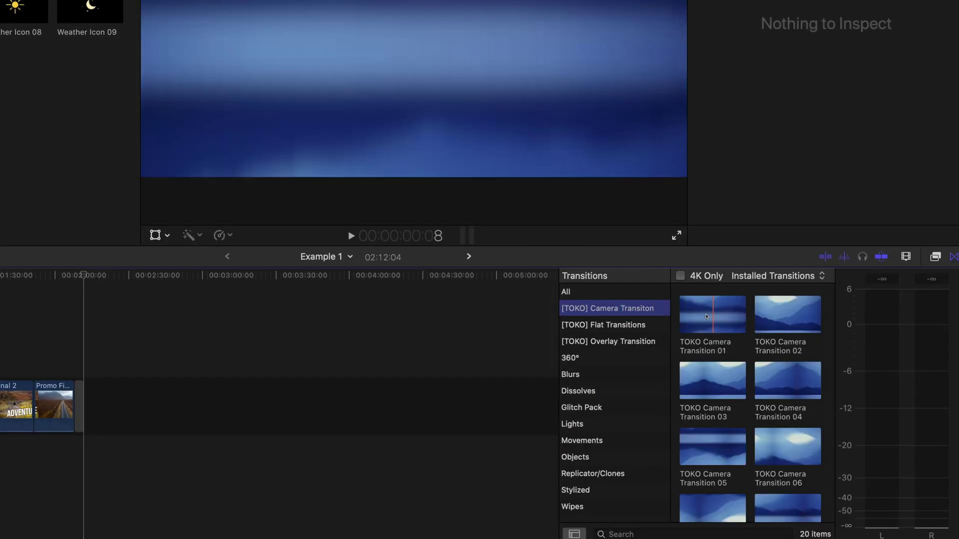
left_click(631, 323)
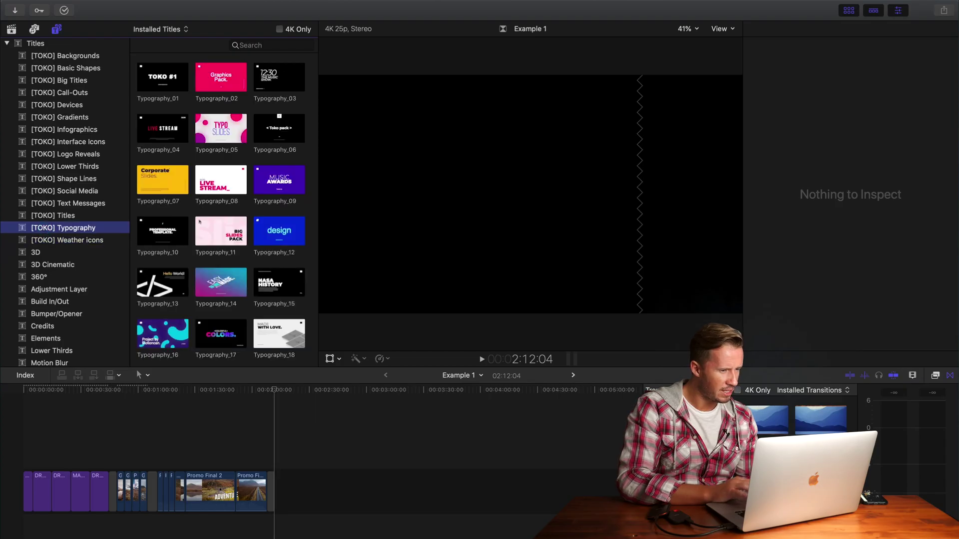
Append Typography_25 PORTFOLIO to the timeline, show its inspector, and play it
scroll(199, 221, "down", 5)
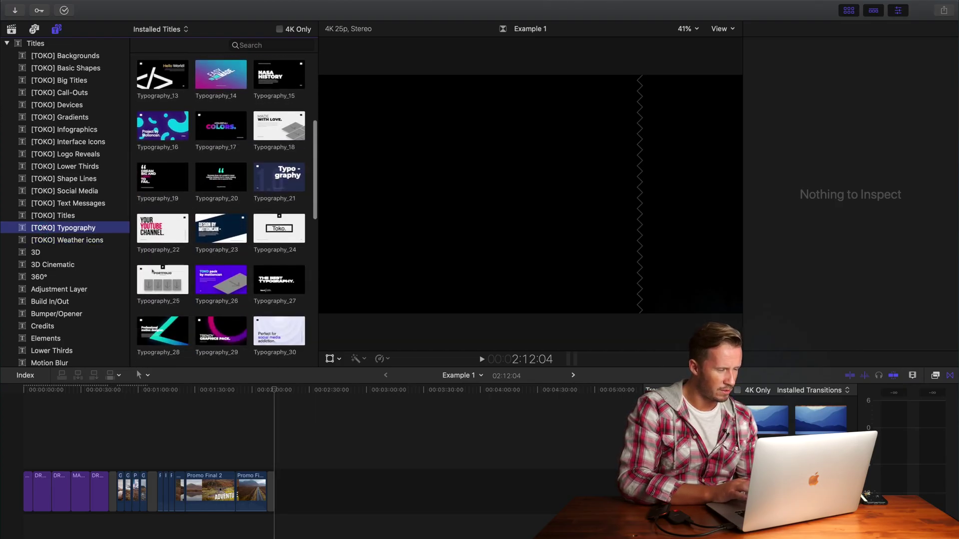
left_click(143, 273)
left_click_drag(143, 273, 280, 477)
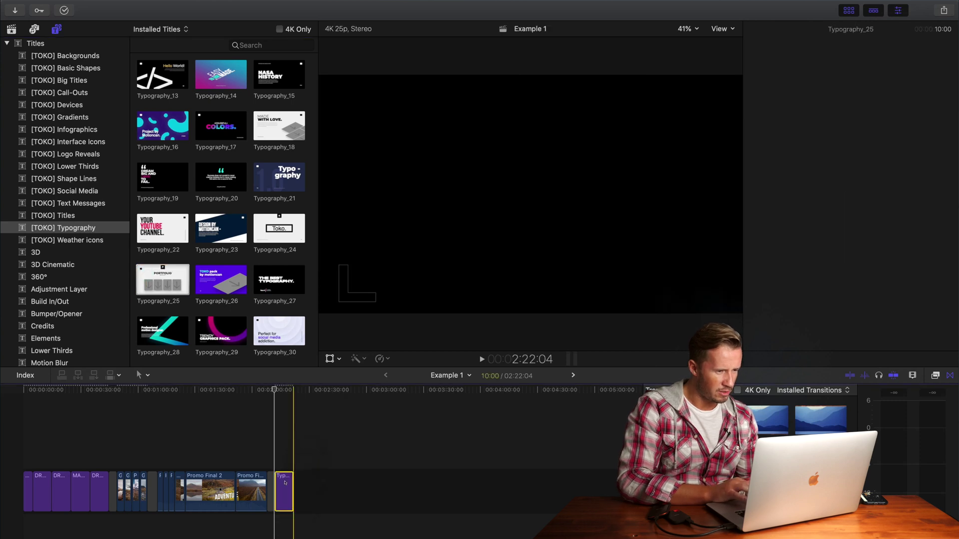
key("super+4")
key("super+equal")
key("super+equal")
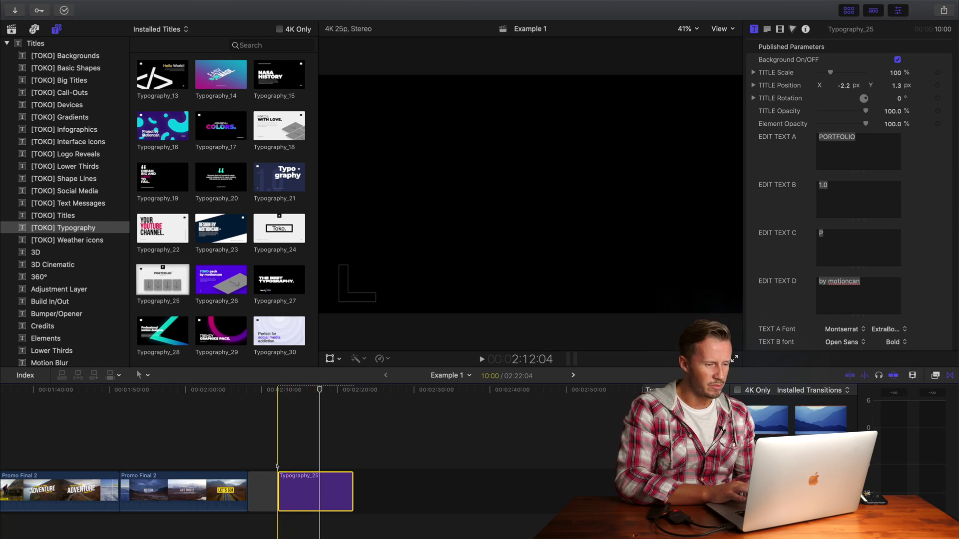
key("space")
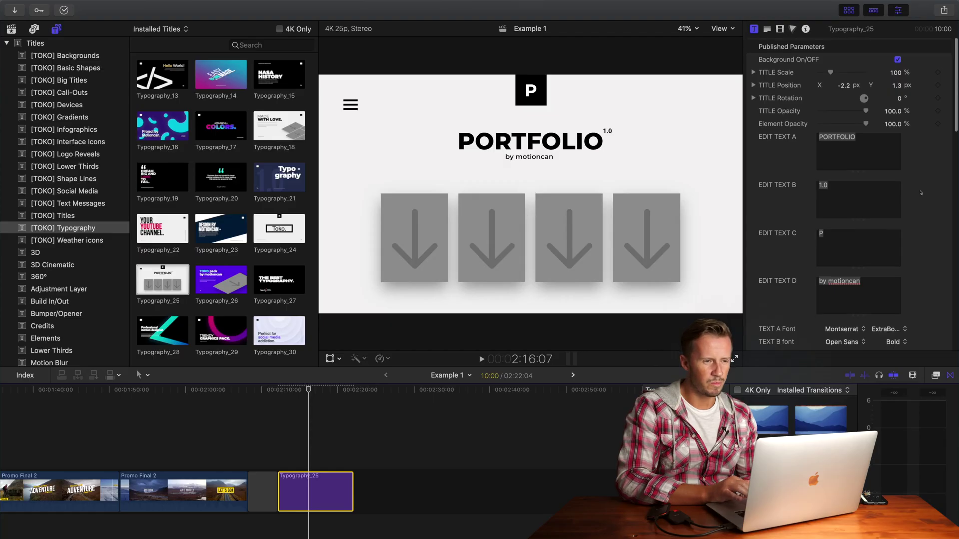
Change PORTFOLIO to MASTERCLASS2.0 and shift the 2.0 slightly right
double_click(857, 140)
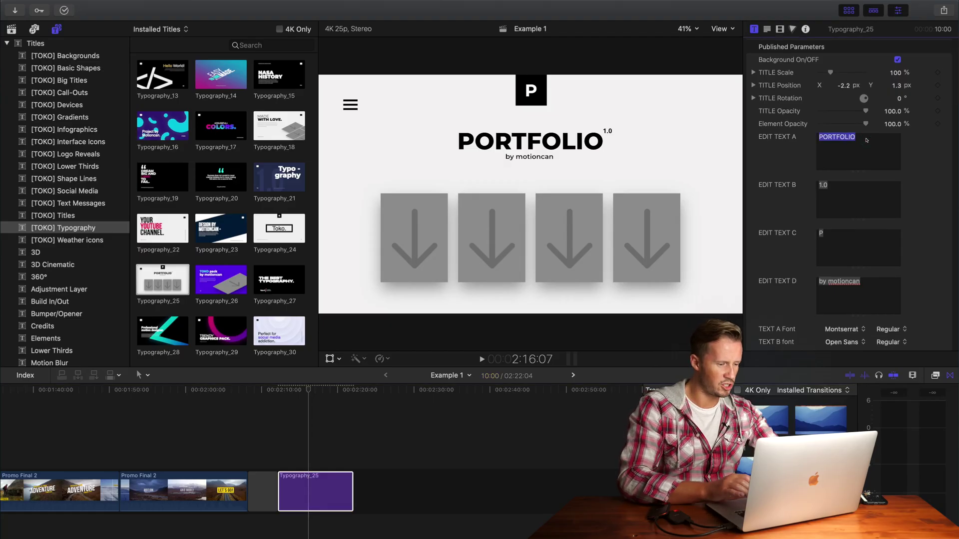
type("MASC")
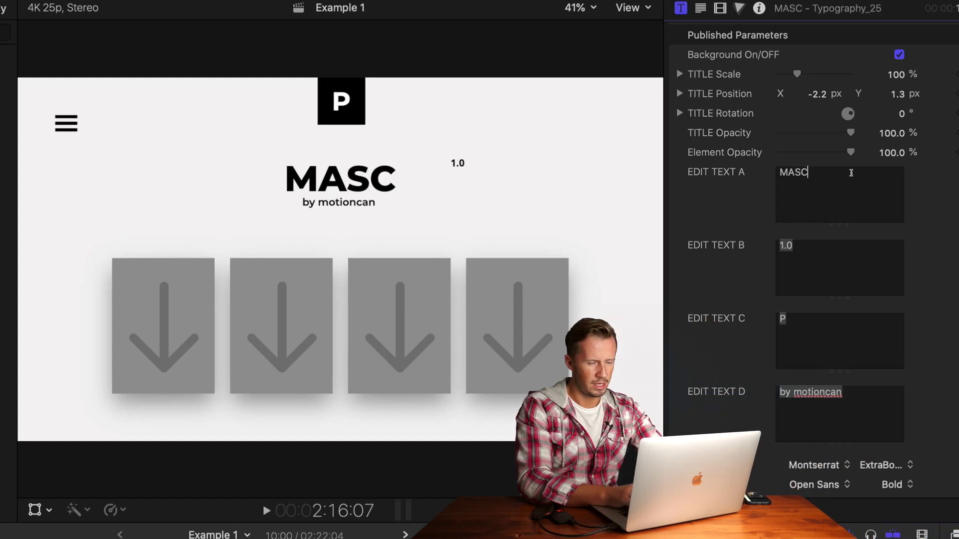
key("BackSpace")
type("TERCLASS")
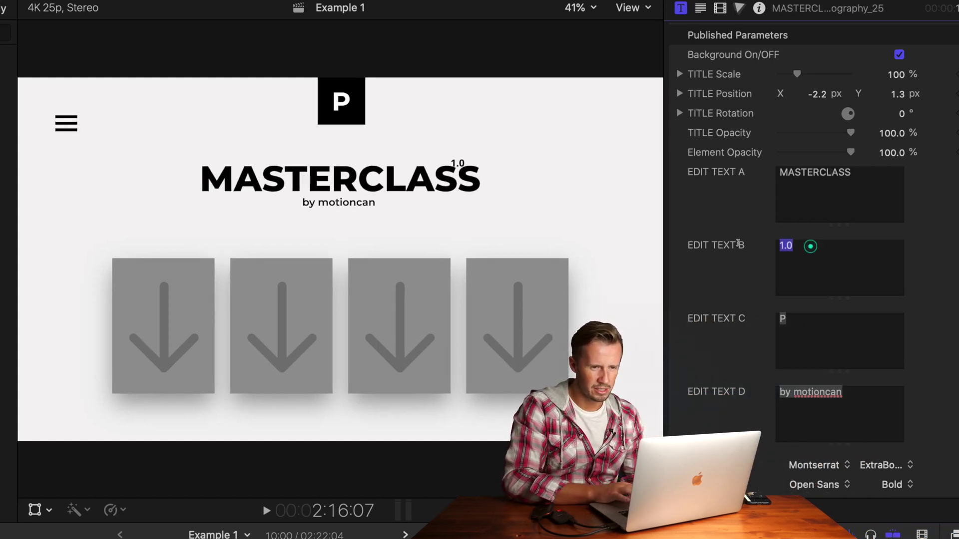
type("2.0")
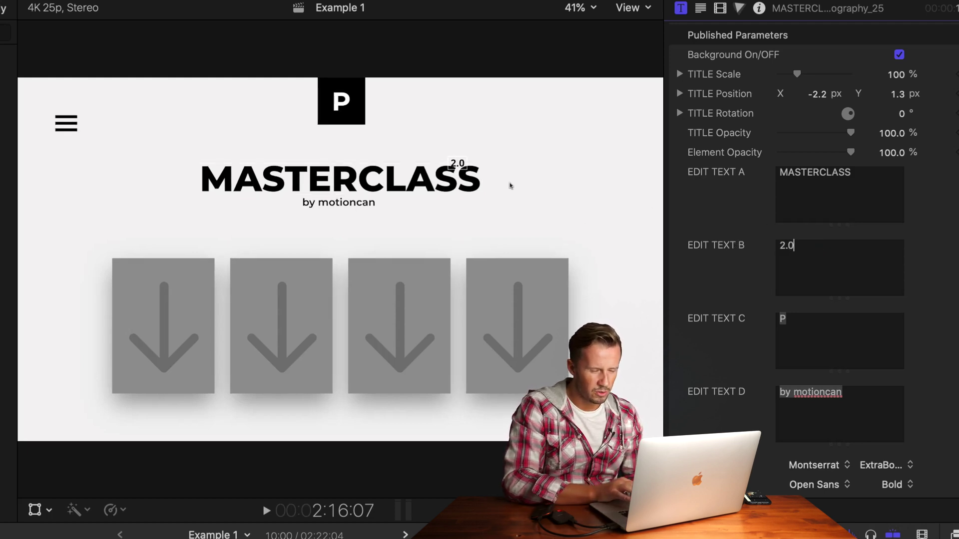
scroll(945, 332, "down", 10)
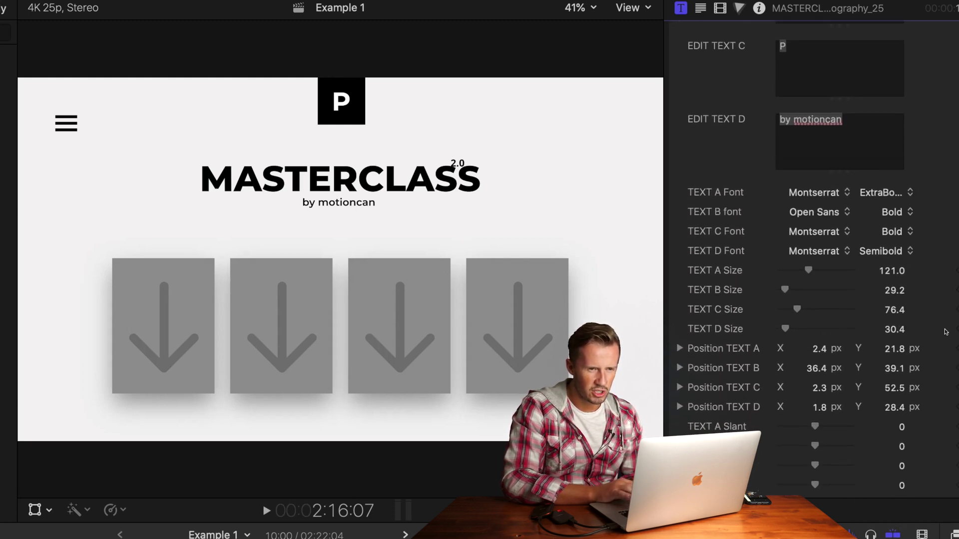
scroll(946, 332, "up", 4)
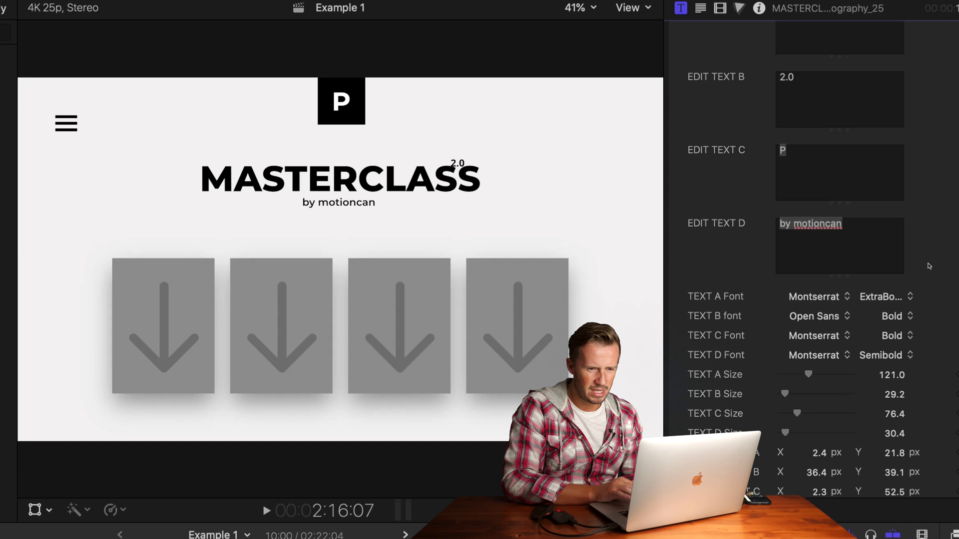
scroll(928, 266, "down", 4)
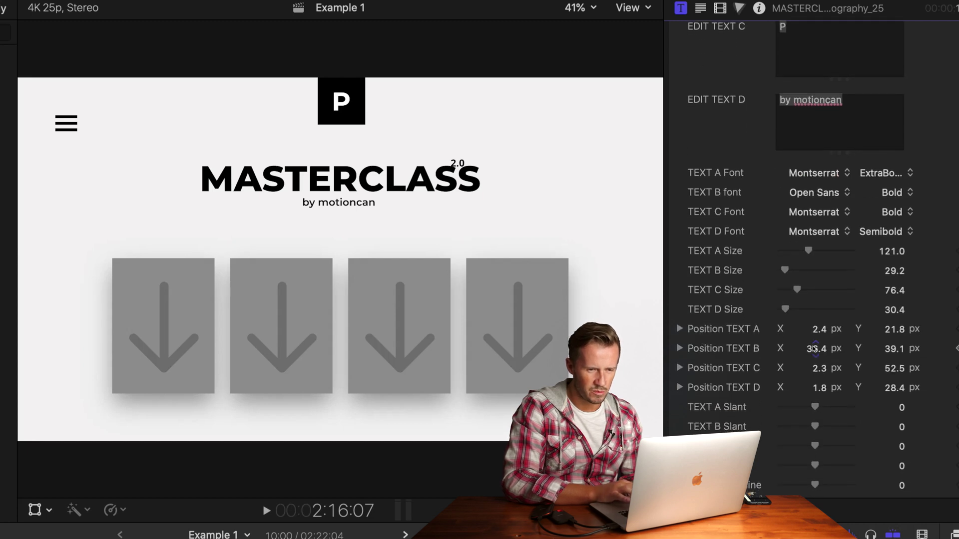
left_click_drag(814, 348, 814, 348)
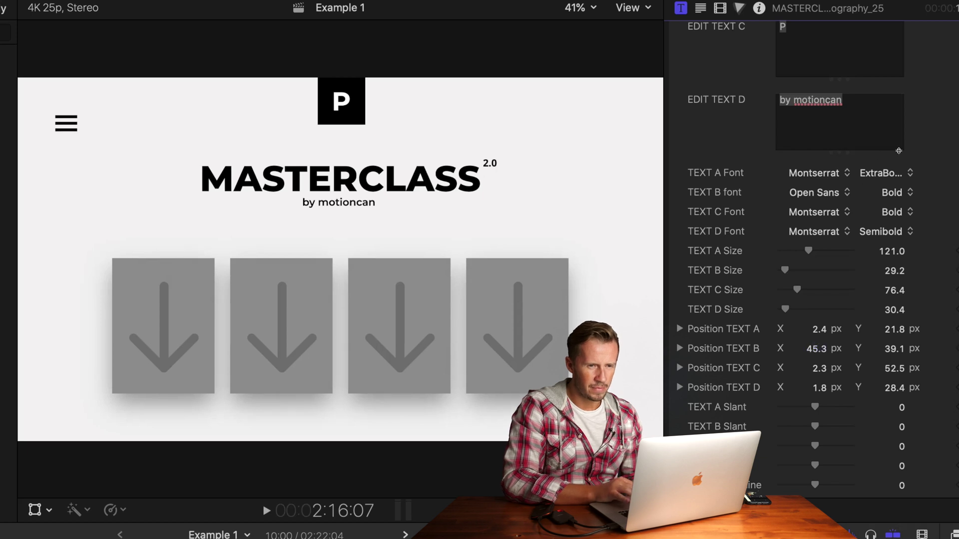
Set the byline to 'drone film guide' and badge to DFG, shrinking and recentring the badge letters
scroll(898, 151, "up", 10)
left_click(859, 390)
key("BackSpace")
key("BackSpace")
key("BackSpace")
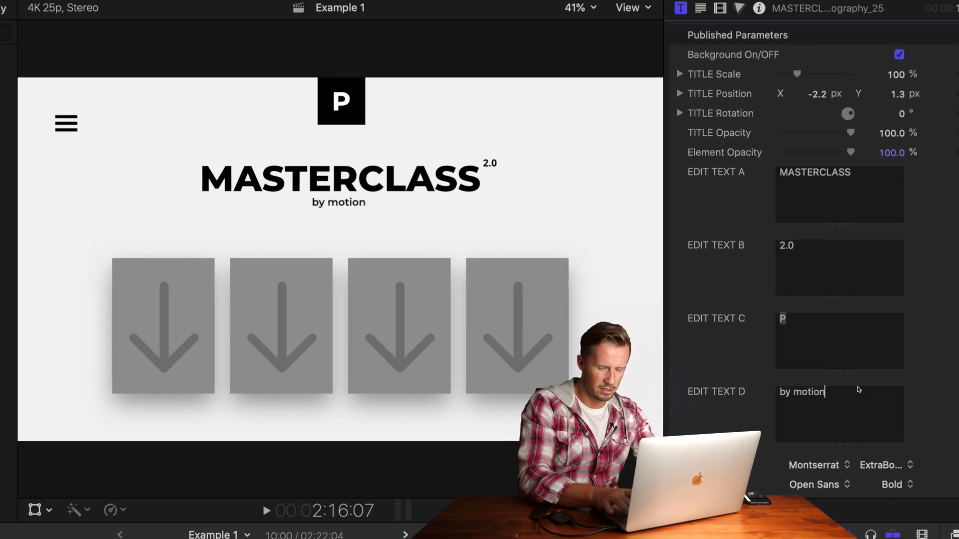
type("d")
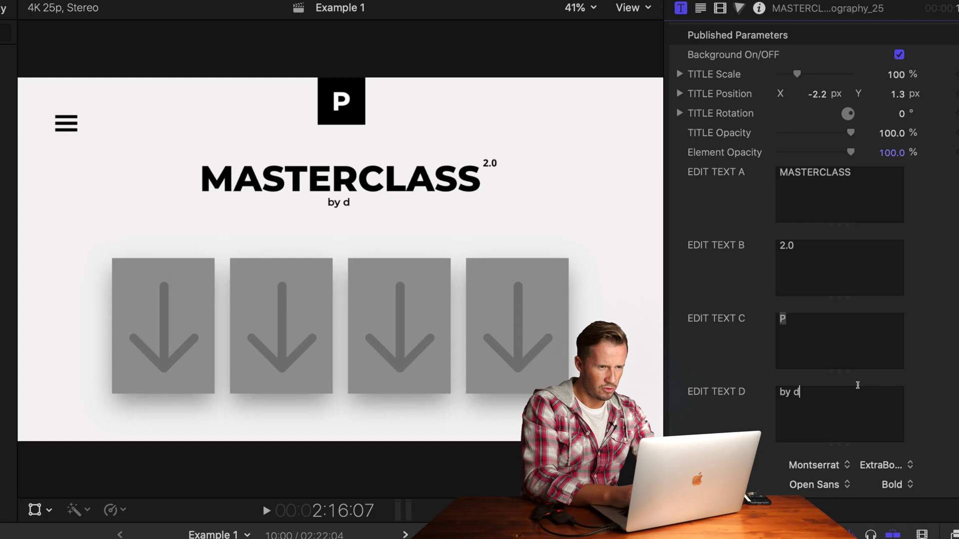
type("rone film guide")
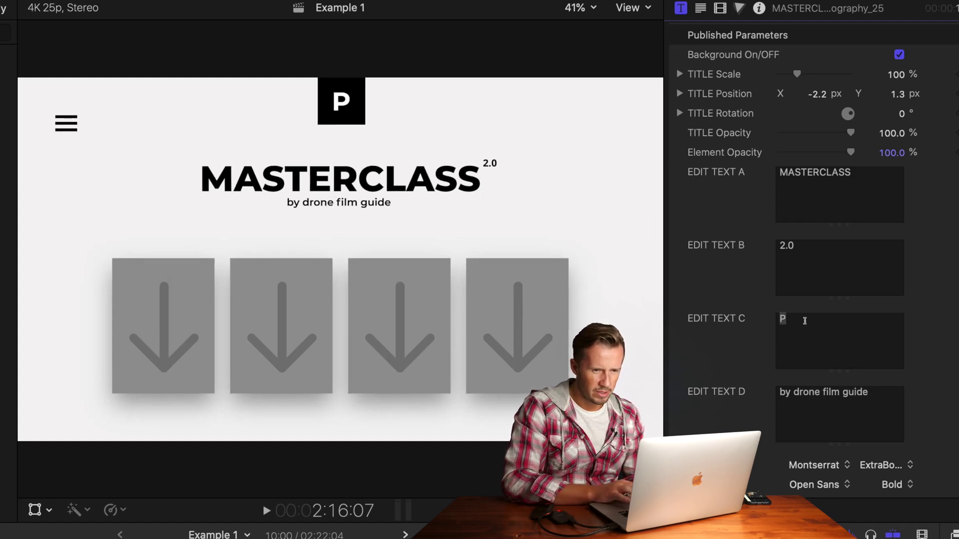
type("DFF")
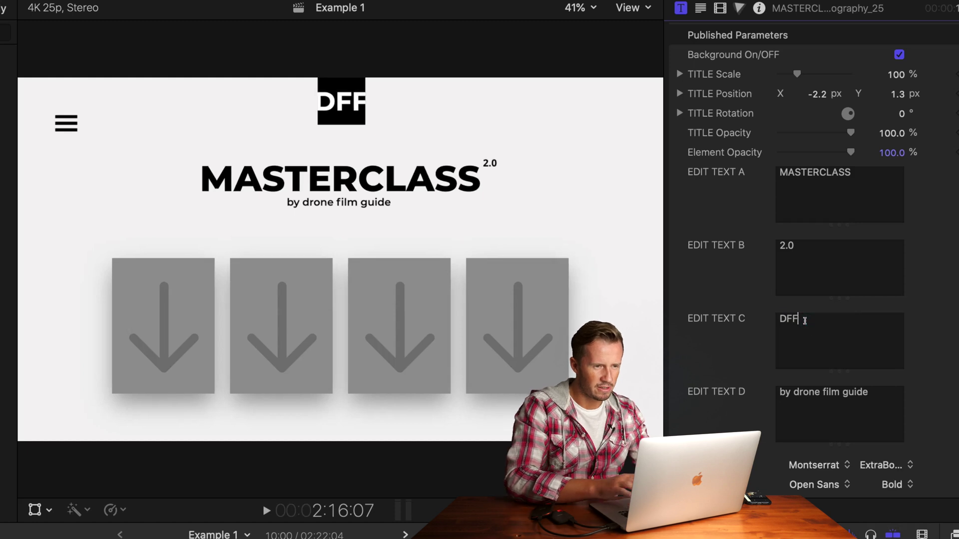
key("BackSpace")
type("G")
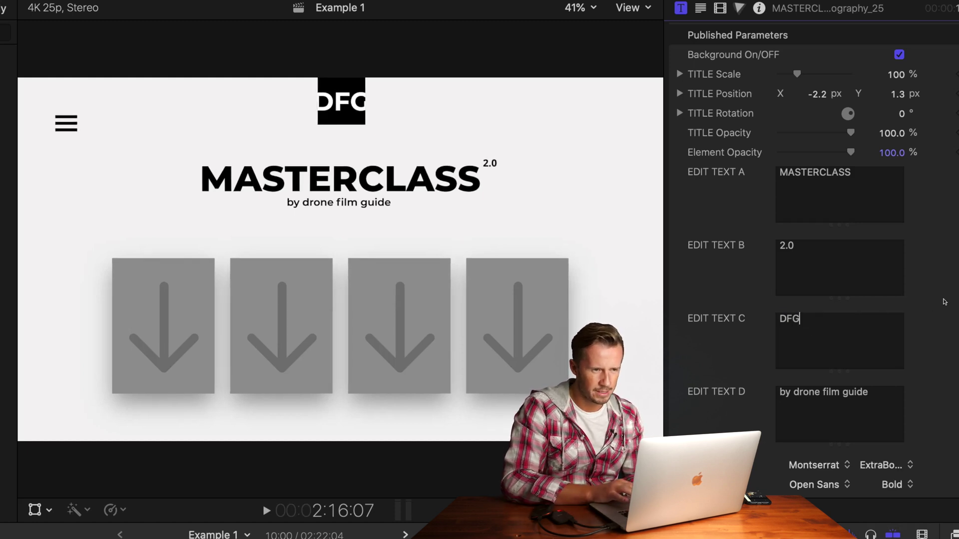
scroll(944, 302, "down", 8)
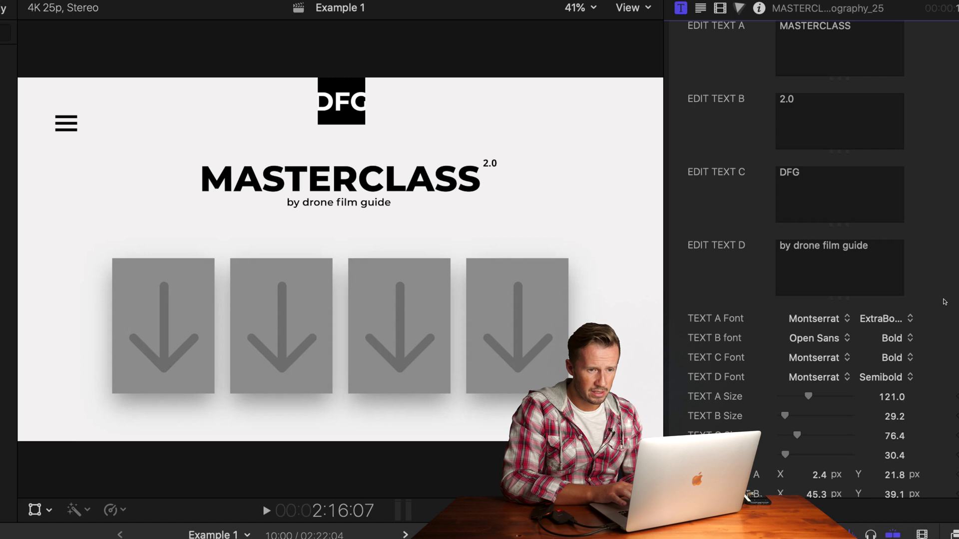
scroll(821, 388, "down", 1)
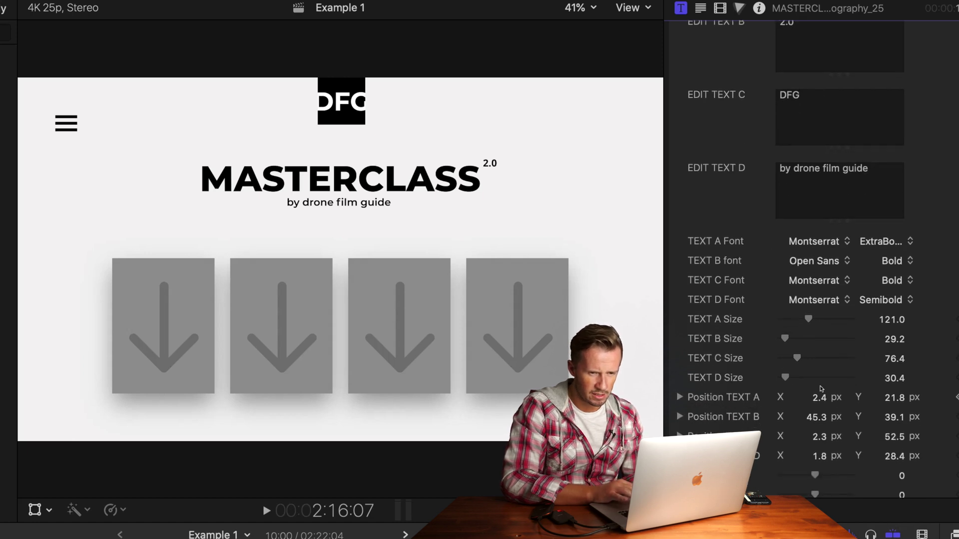
left_click_drag(798, 358, 790, 358)
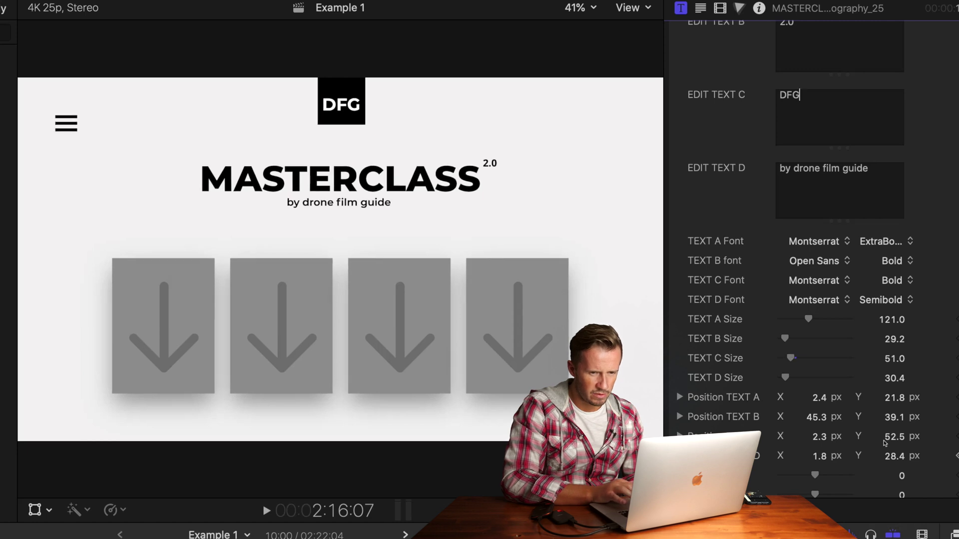
left_click_drag(894, 439, 894, 439)
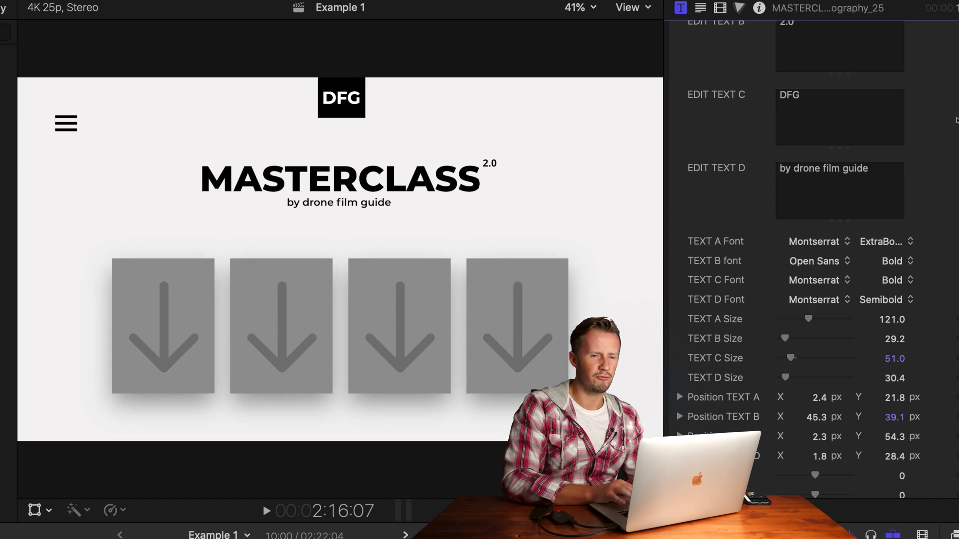
scroll(955, 119, "up", 5)
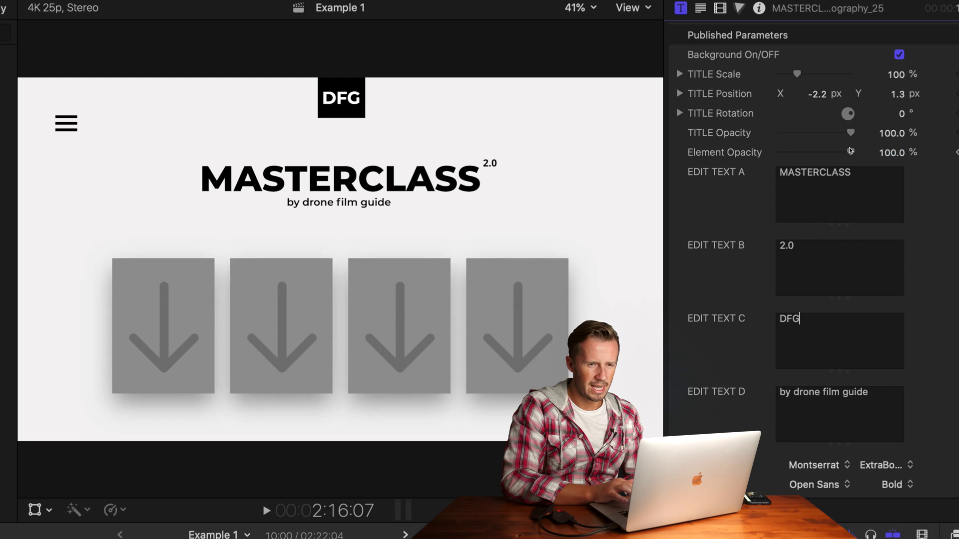
Fade the extra title elements to 0% and fill the first drop zone with the hiker clip
left_click_drag(850, 151, 778, 152)
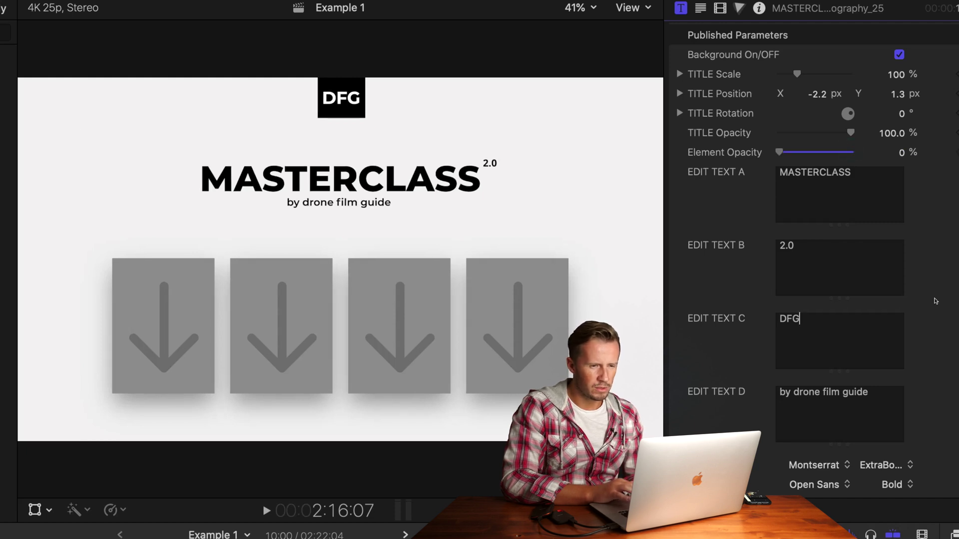
scroll(942, 326, "down", 10)
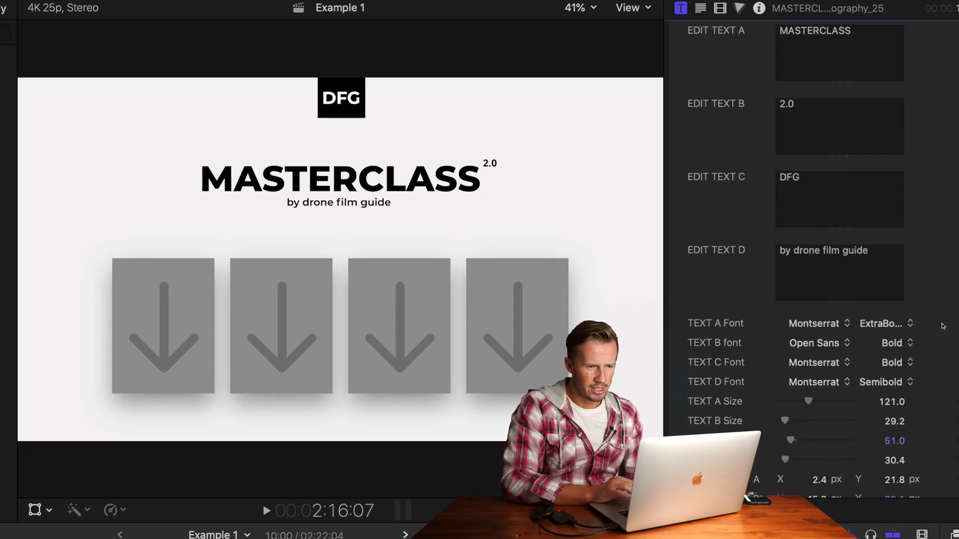
scroll(943, 326, "down", 15)
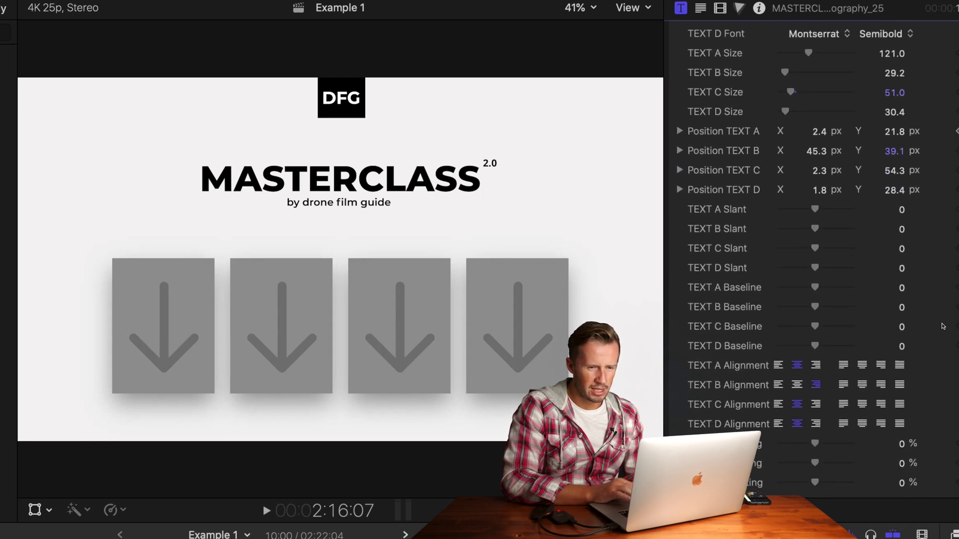
scroll(942, 326, "down", 4)
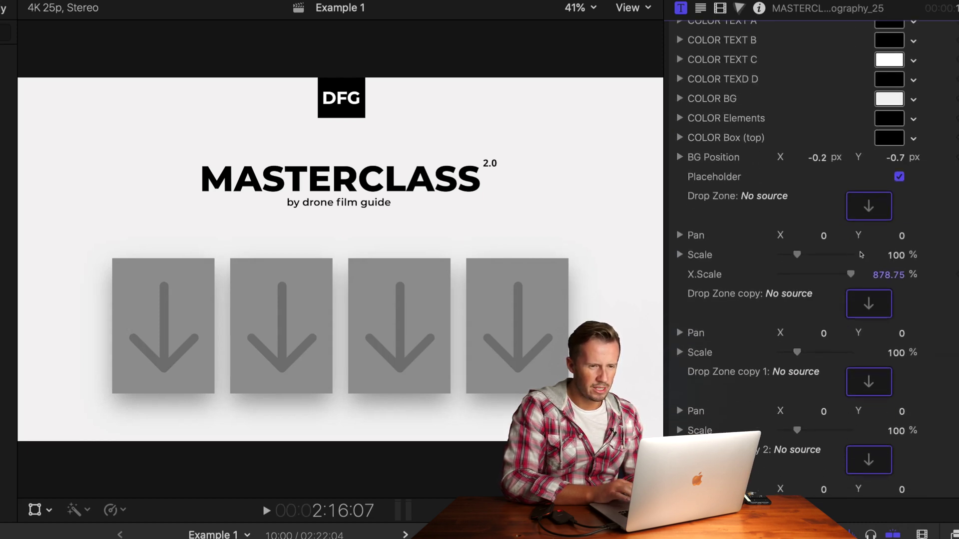
left_click(867, 205)
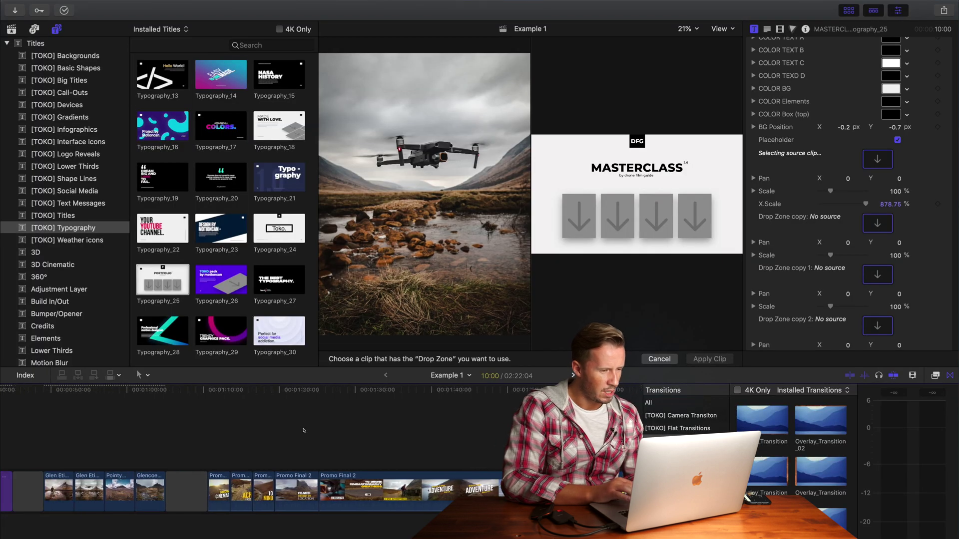
scroll(161, 450, "left", 3)
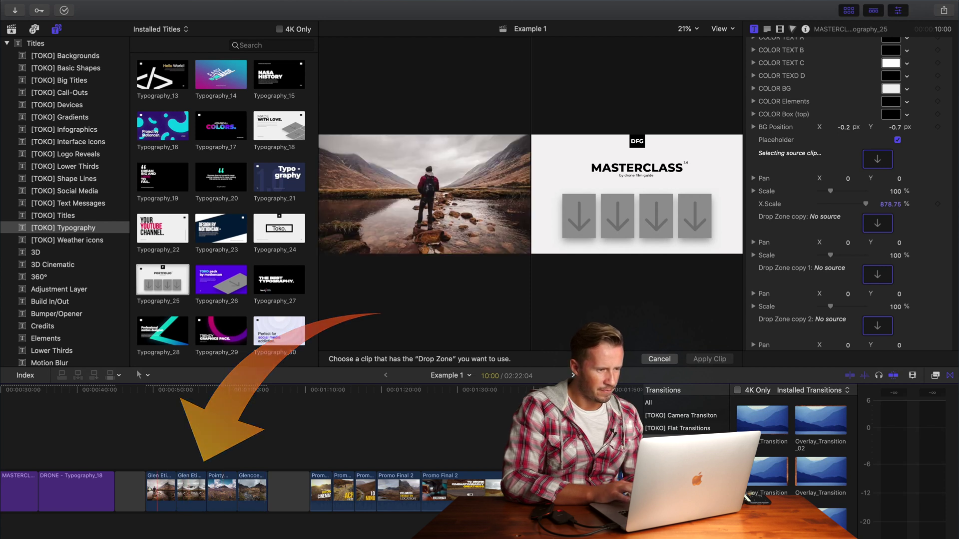
left_click(154, 487)
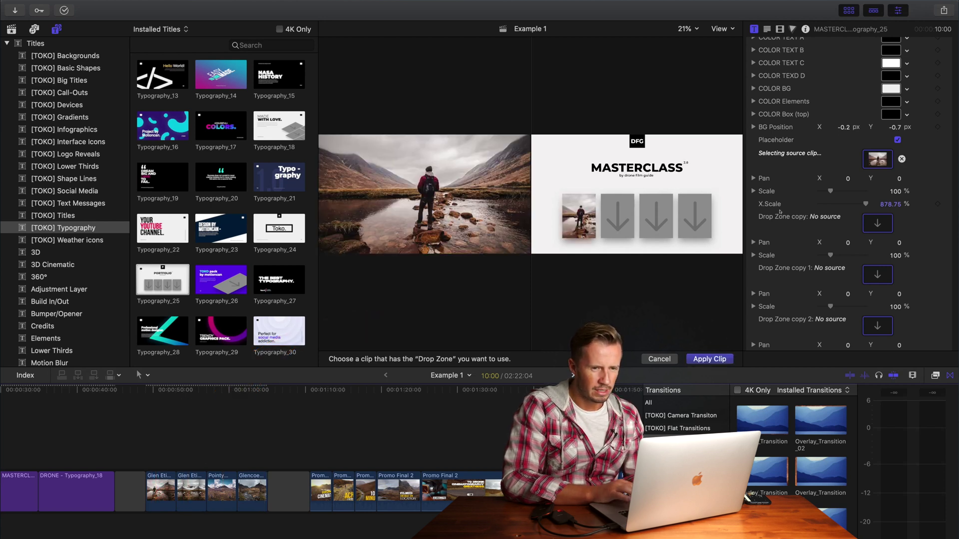
Fill the other drop zones, Glencoe in the fourth, scaling photos to about 51–55%
left_click(877, 223)
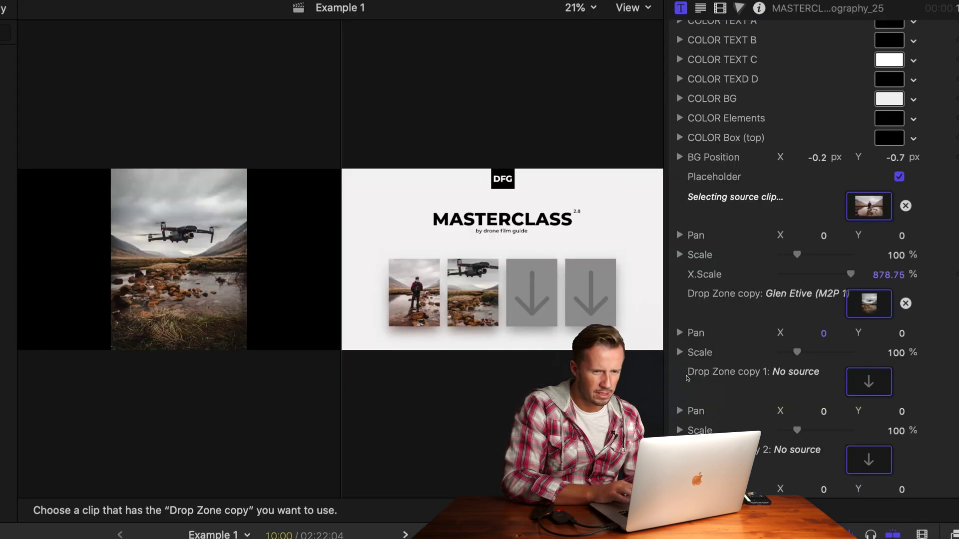
left_click_drag(792, 351, 786, 350)
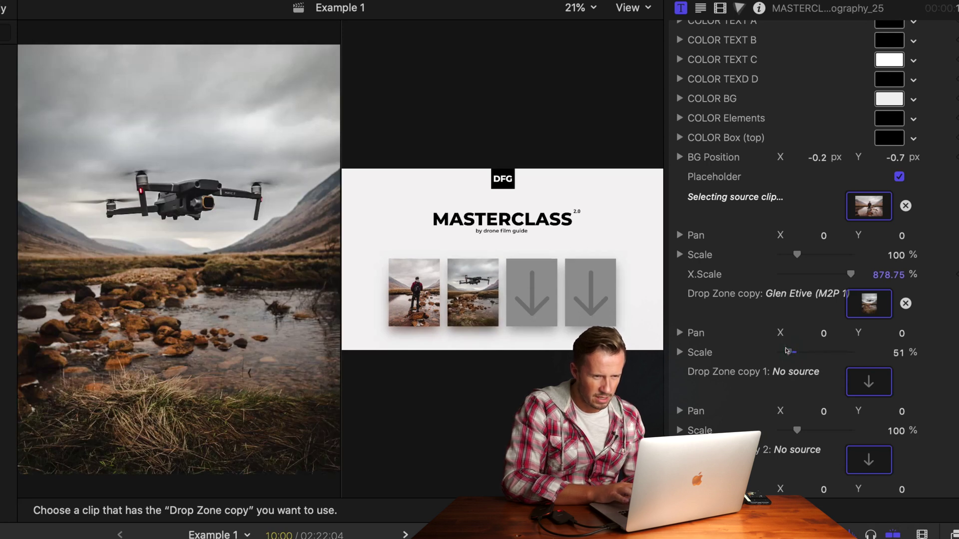
left_click(867, 383)
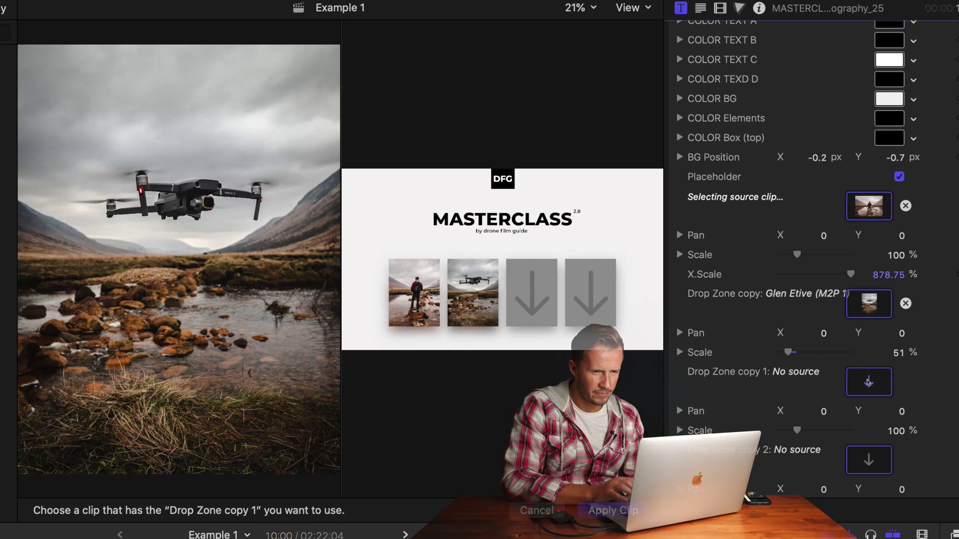
left_click(869, 460)
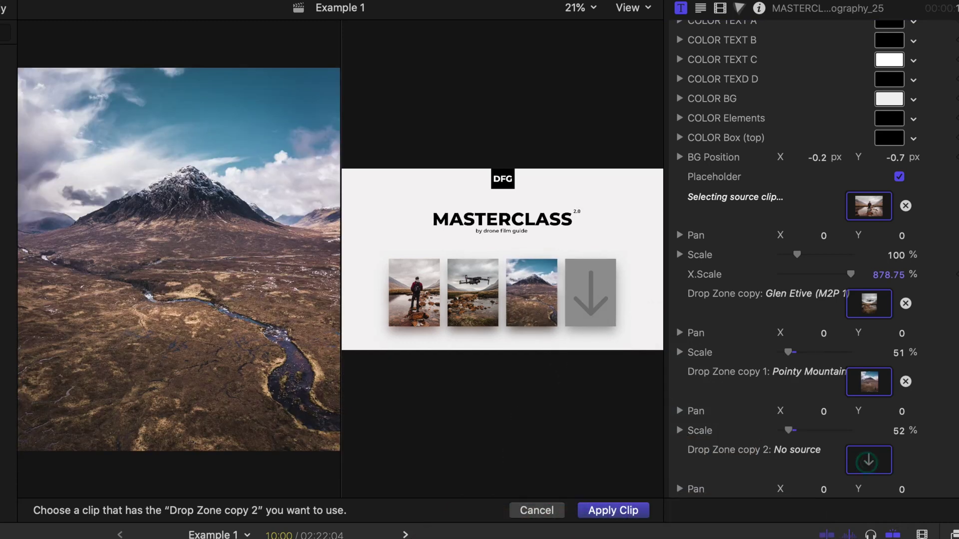
scroll(788, 399, "down", 3)
left_click_drag(787, 399, 785, 400)
Play the finished MASTERCLASS title, then preview the Title 01 animation
key("space")
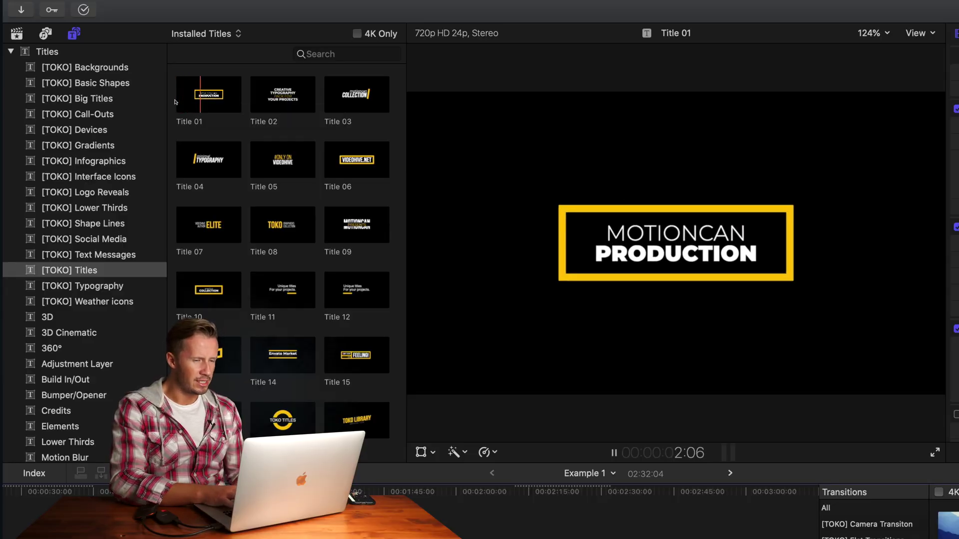
key("space")
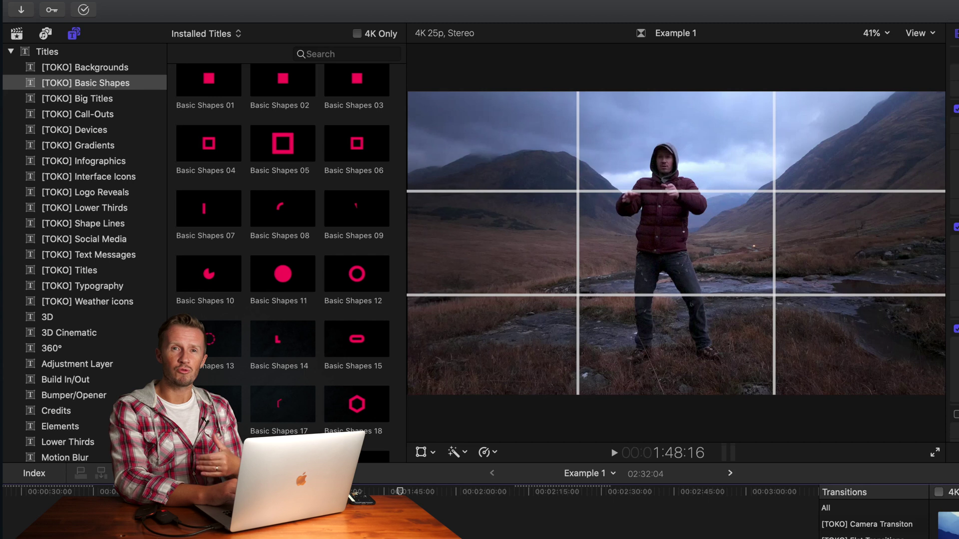
Play the rule-of-thirds example shot, stepping back to rewatch the grid-overlay shot
key("space")
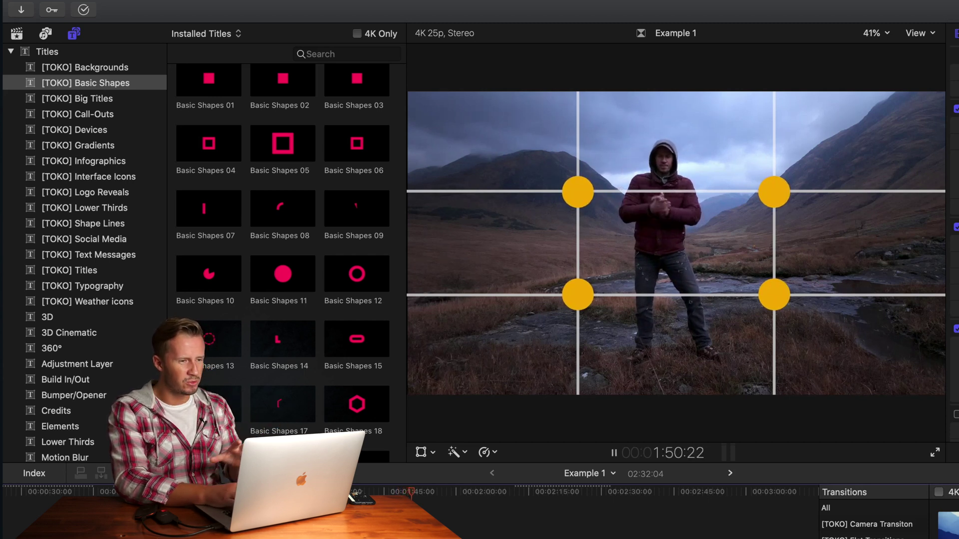
key("space")
key("j")
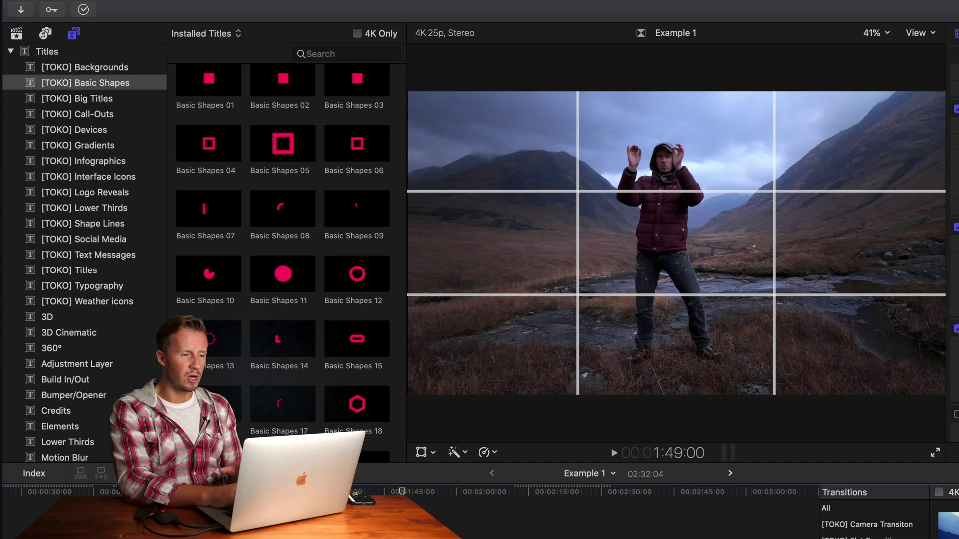
key("l")
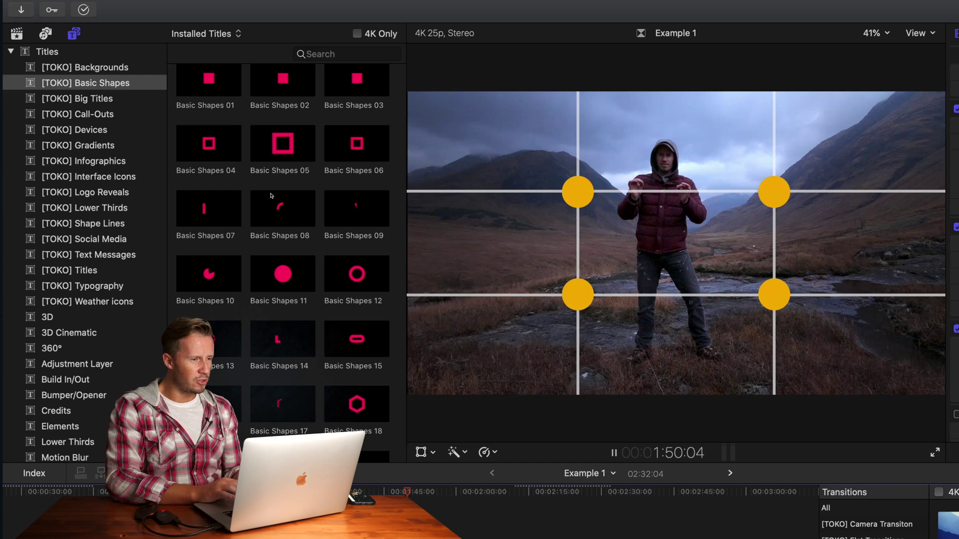
Select the filled circle Basic Shapes 11 and play its preview
left_click(280, 255)
scroll(278, 240, "down", 2)
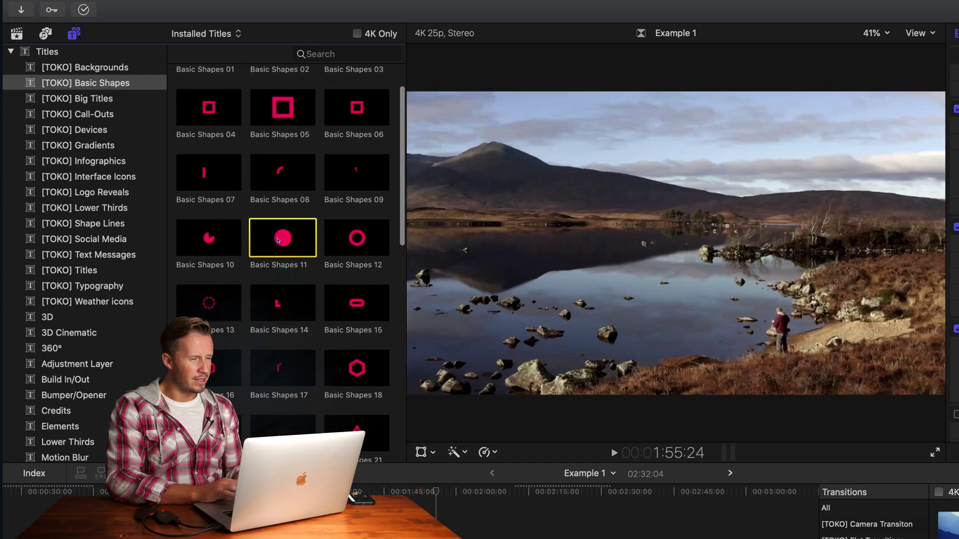
scroll(265, 179, "up", 3)
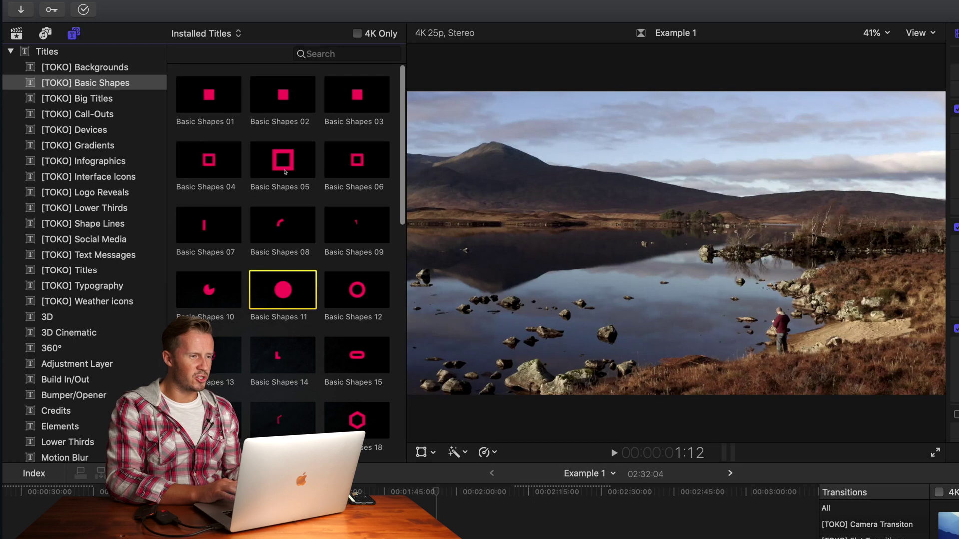
scroll(272, 257, "down", 10)
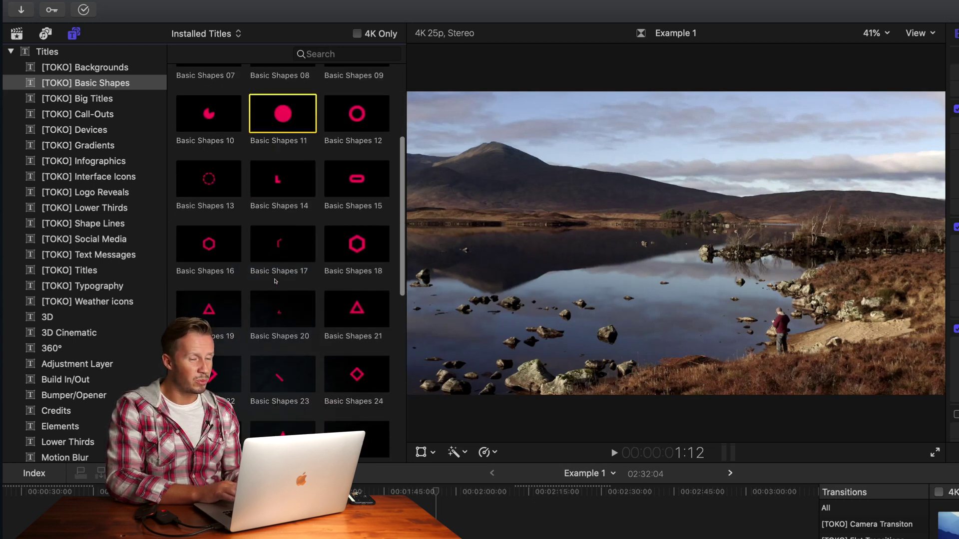
scroll(275, 274, "up", 9)
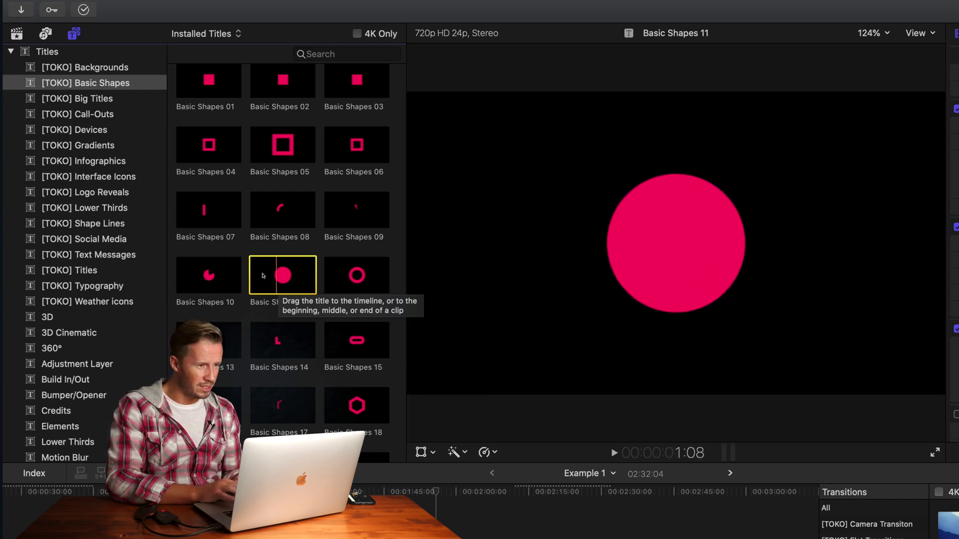
key("space")
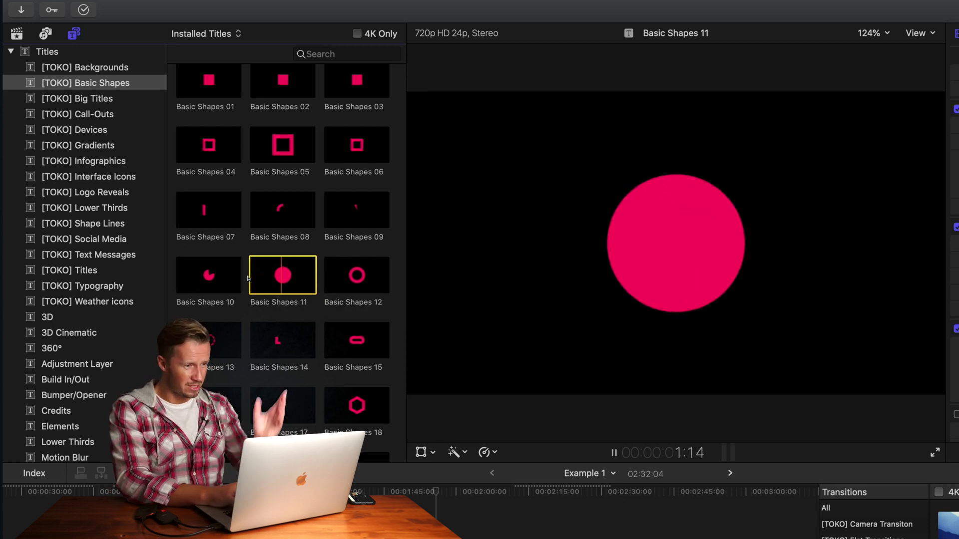
key("space")
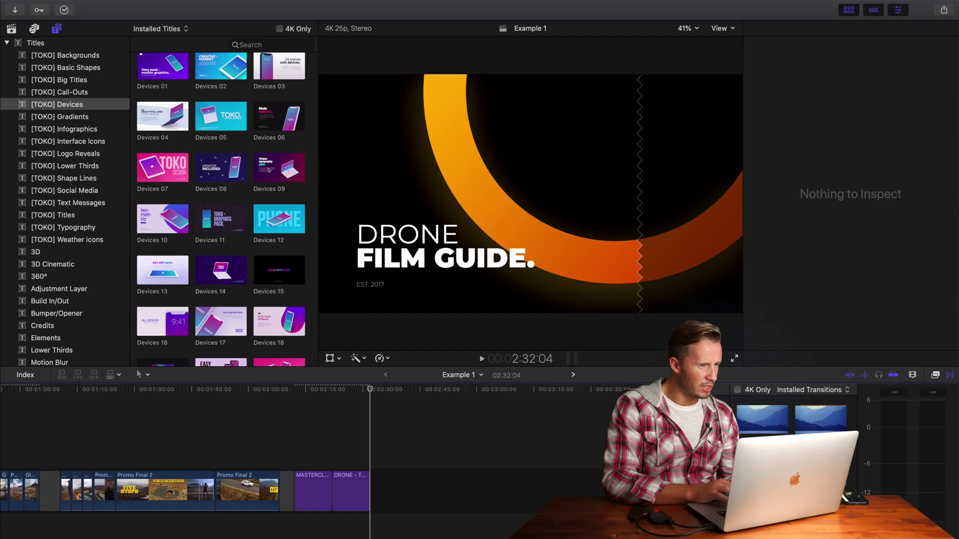
Place Devices 09 at the timeline end and fill its laptop Drop Zone with the hiker clip
left_click_drag(279, 167, 390, 487)
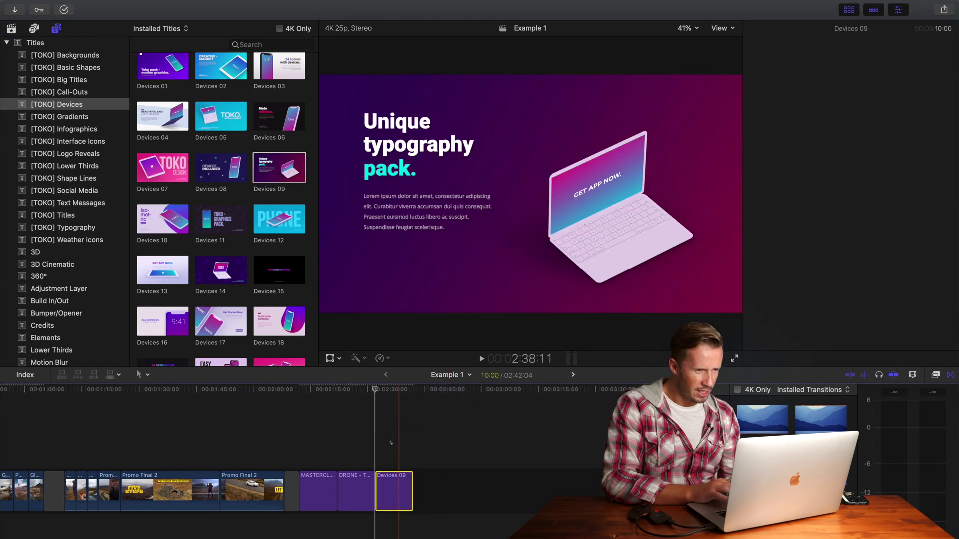
key("super+4")
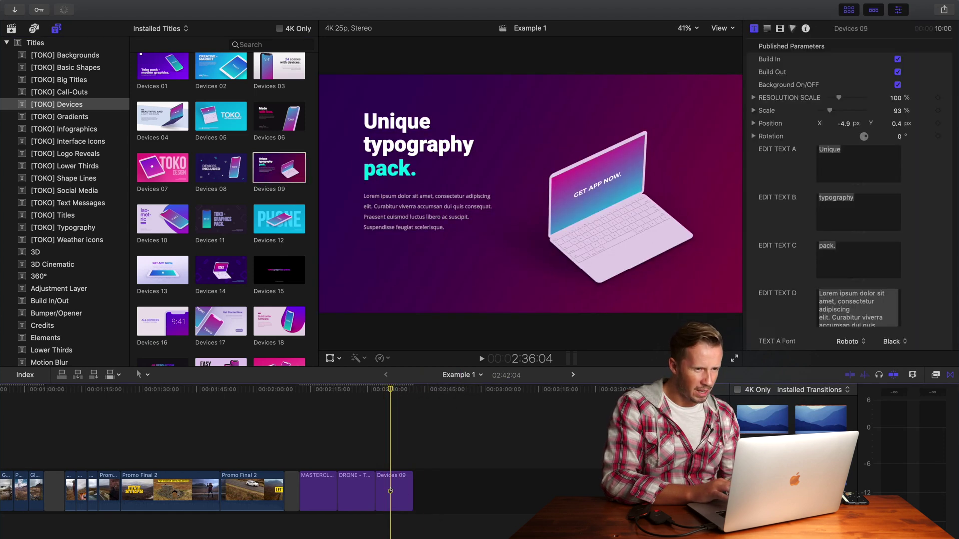
left_click(393, 492)
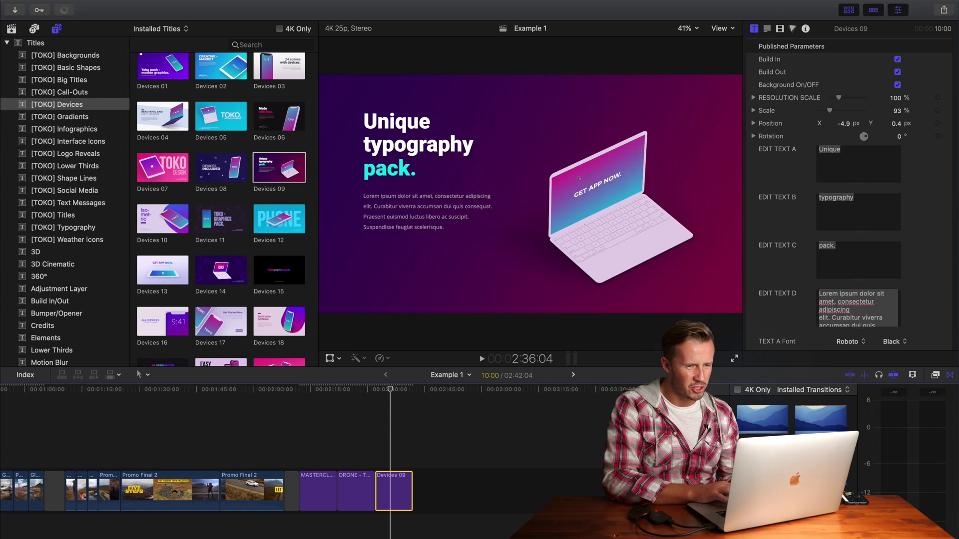
scroll(778, 254, "down", 15)
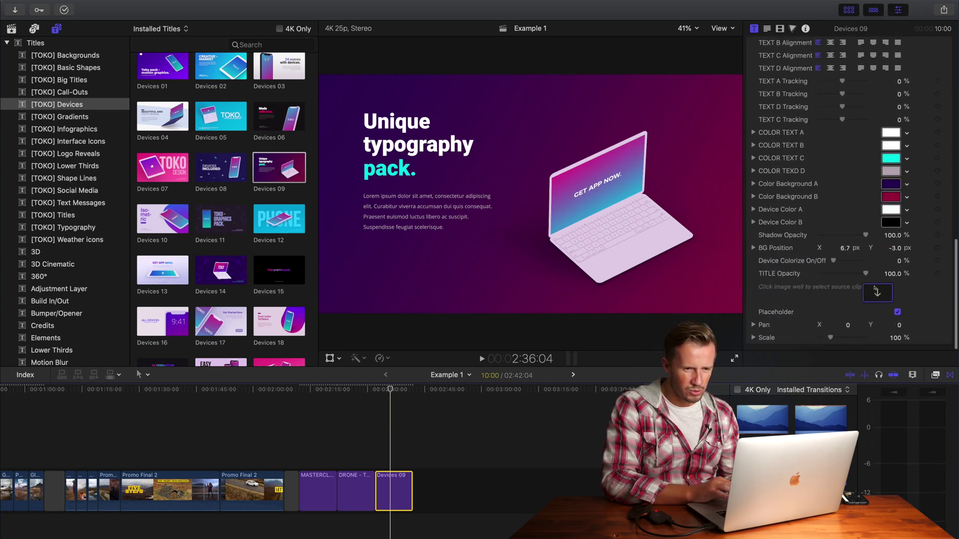
left_click(877, 293)
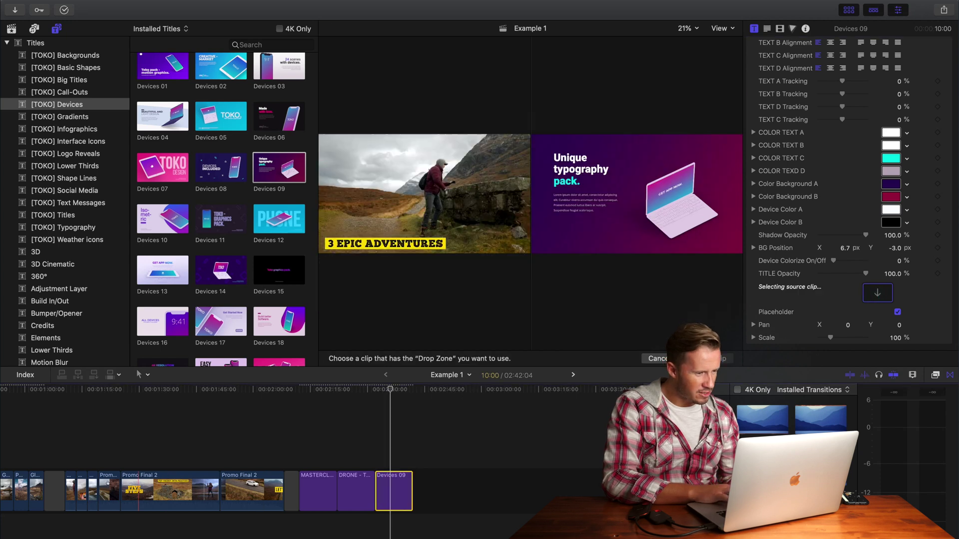
scroll(143, 485, "left", 5)
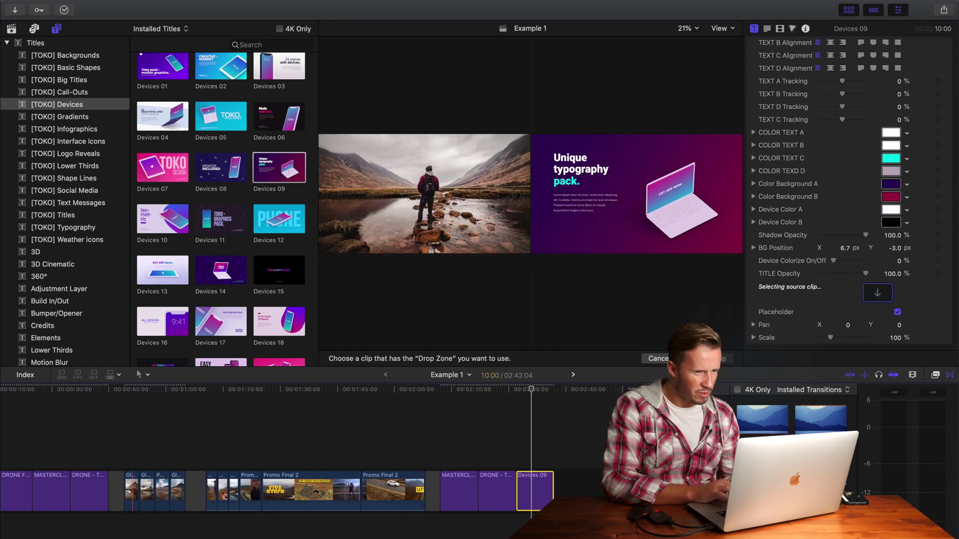
left_click(129, 492)
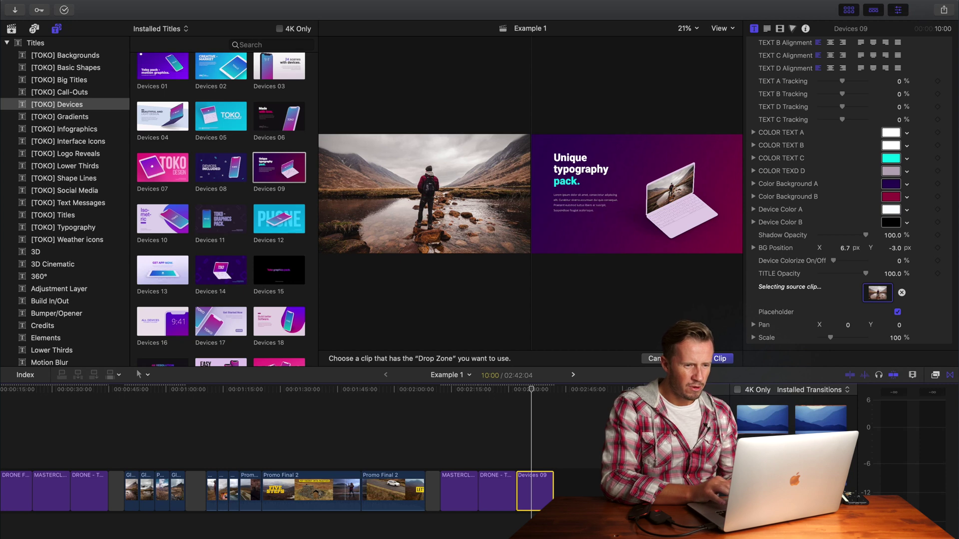
key("Return")
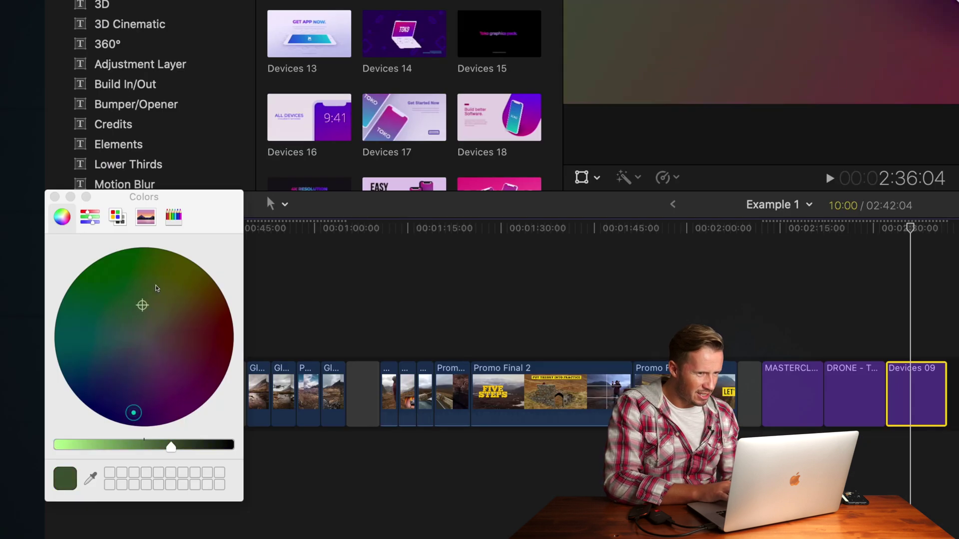
Set Color Background A to a maroon sampled from the laptop-screen hiker photo
left_click(151, 259)
left_click(132, 297)
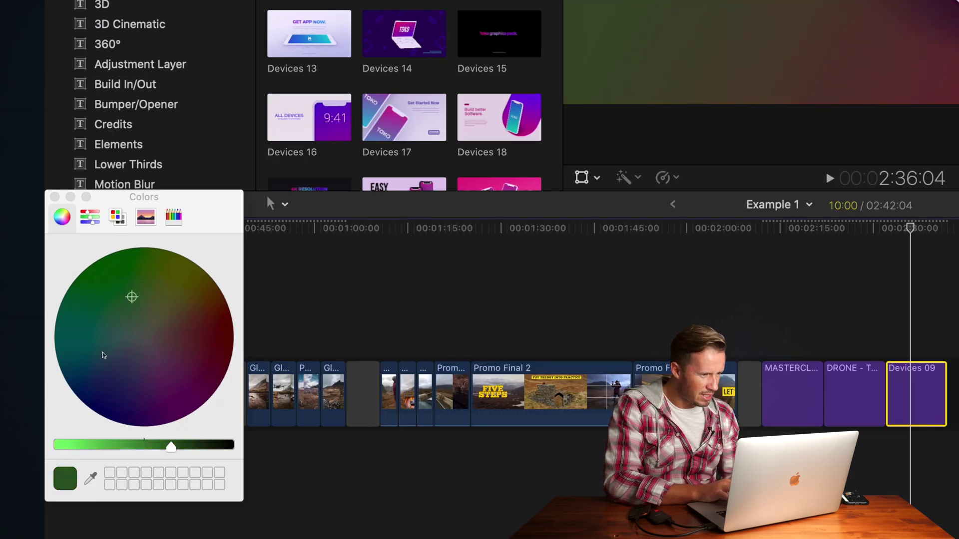
left_click(90, 479)
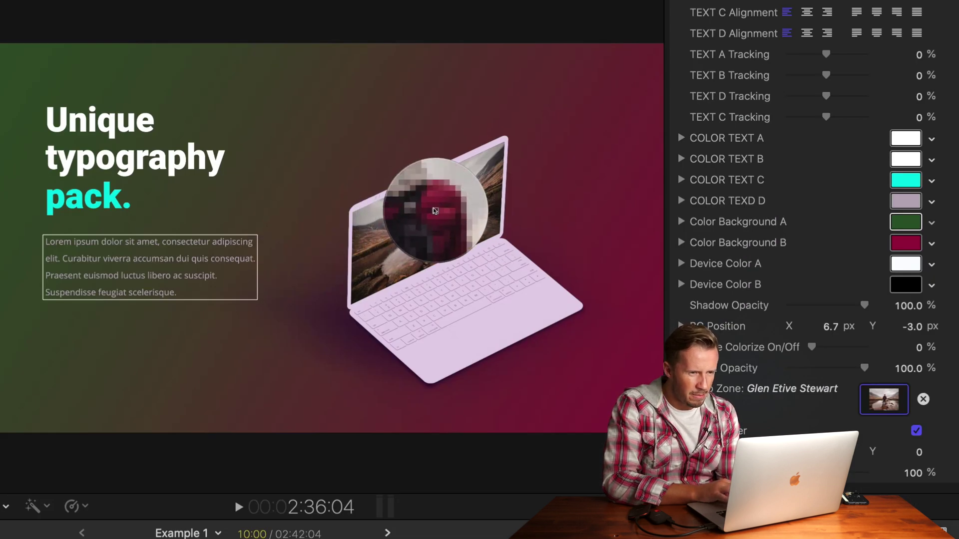
left_click(434, 210)
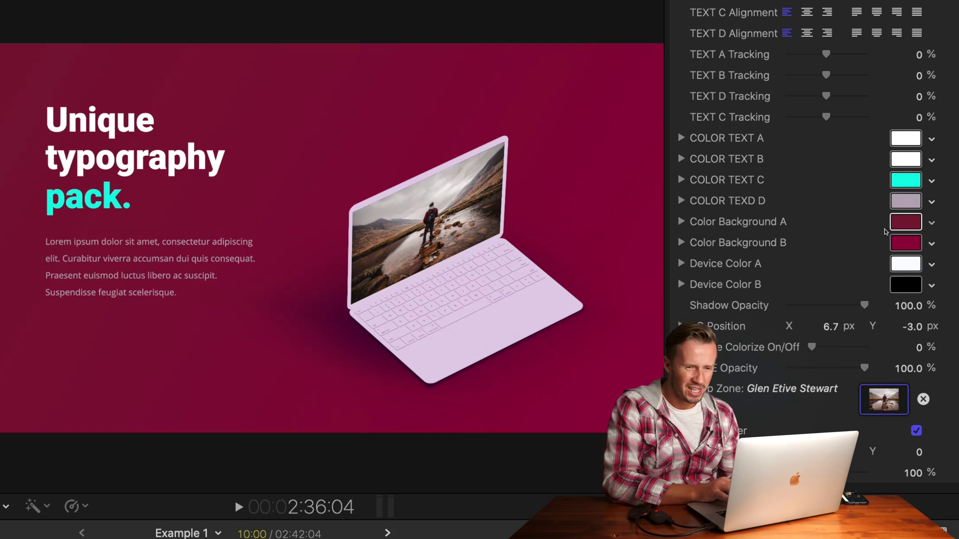
Set Color Background B to a tan-brown tone sampled from the hiker photo
left_click(903, 240)
left_click(904, 243)
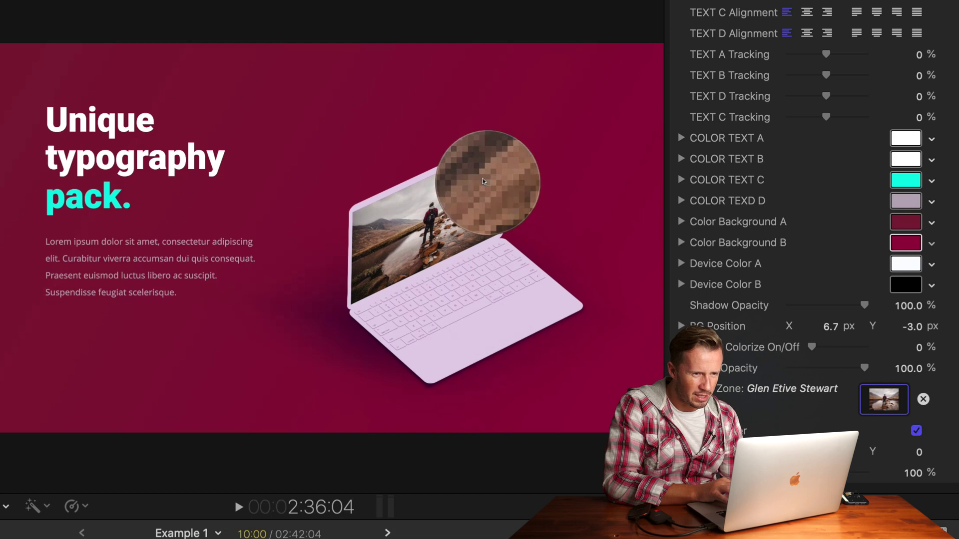
left_click(484, 181)
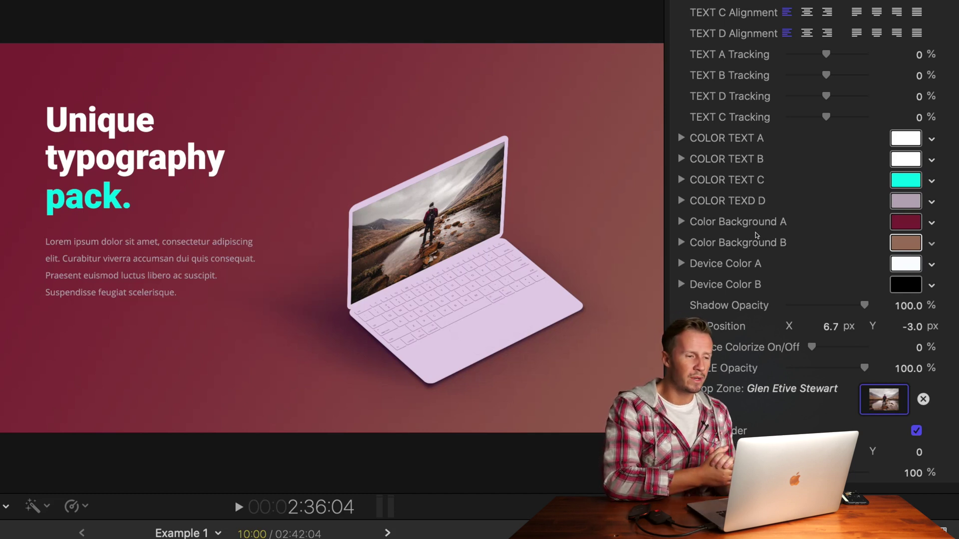
left_click(902, 180)
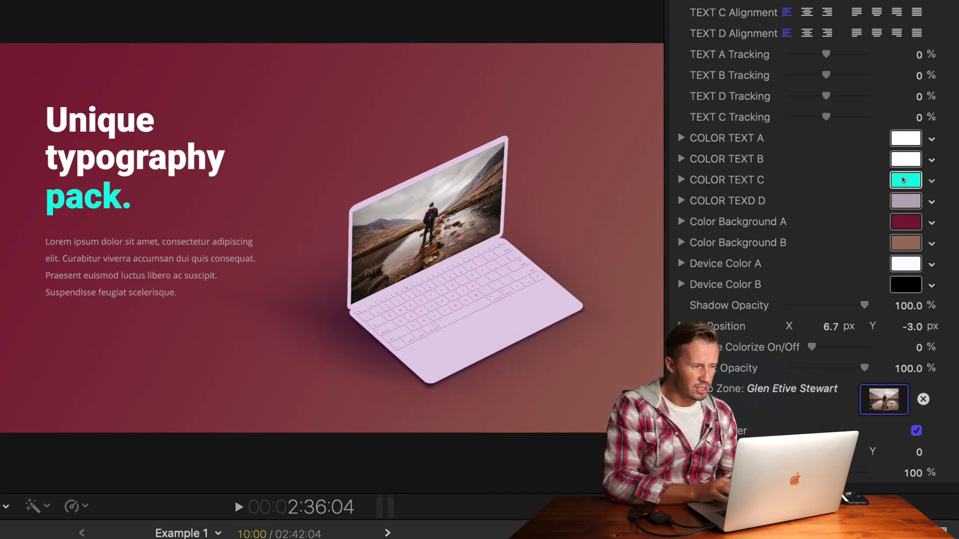